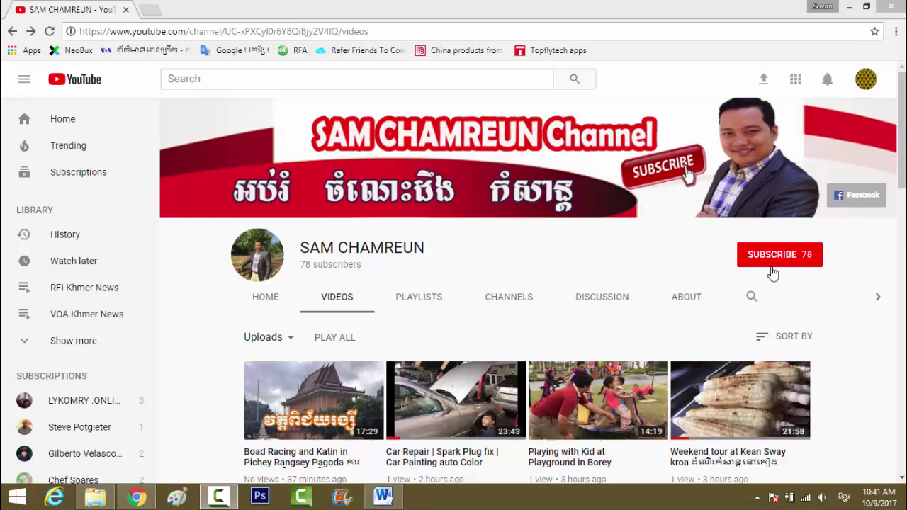
- Bring the Word 2010 spacing lesson to the front and select its first two bullet topics
{"action": "left_click", "coordinate": [383, 497]}
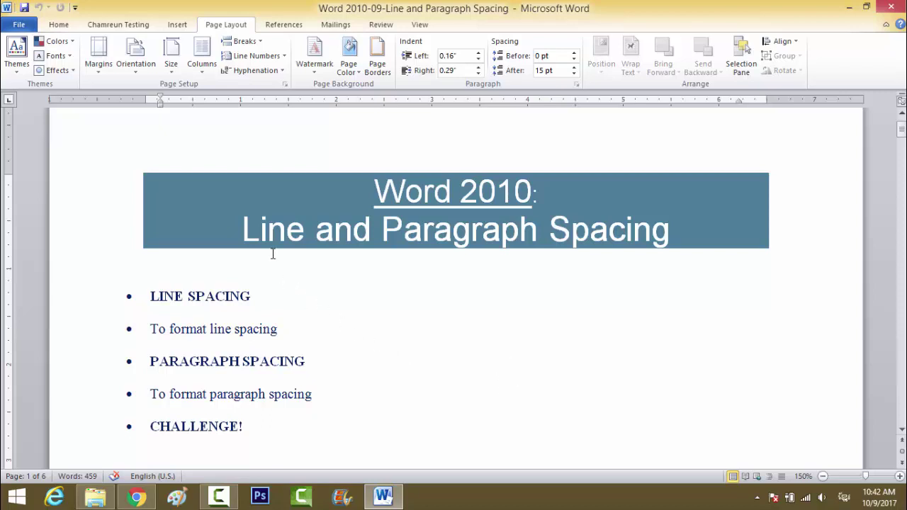
{"action": "left_click_drag", "start_coordinate": [292, 331], "coordinate": [182, 311]}
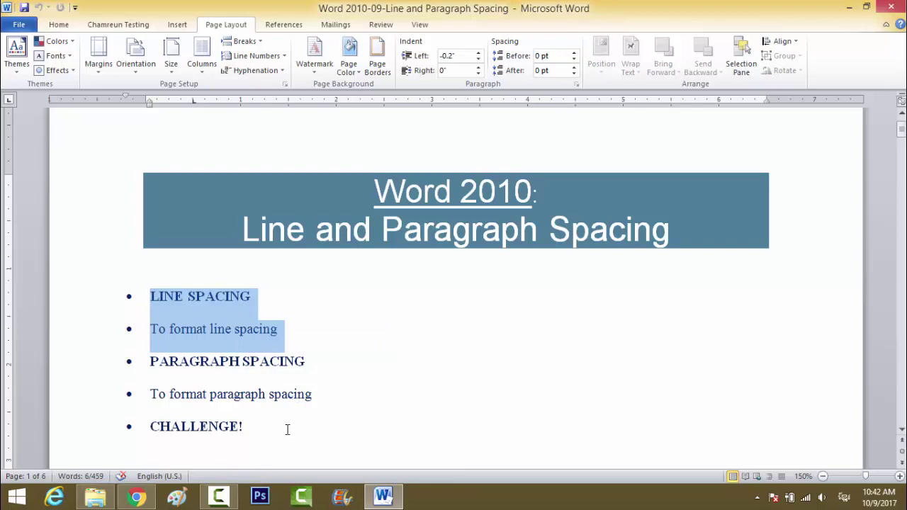
- Scroll down to step 4 on page 3, showing the Paragraph dialog set to Exactly 15 pt
{"action": "left_click", "coordinate": [421, 377]}
{"action": "scroll", "coordinate": [422, 380], "scroll_direction": "down", "scroll_amount": 1}
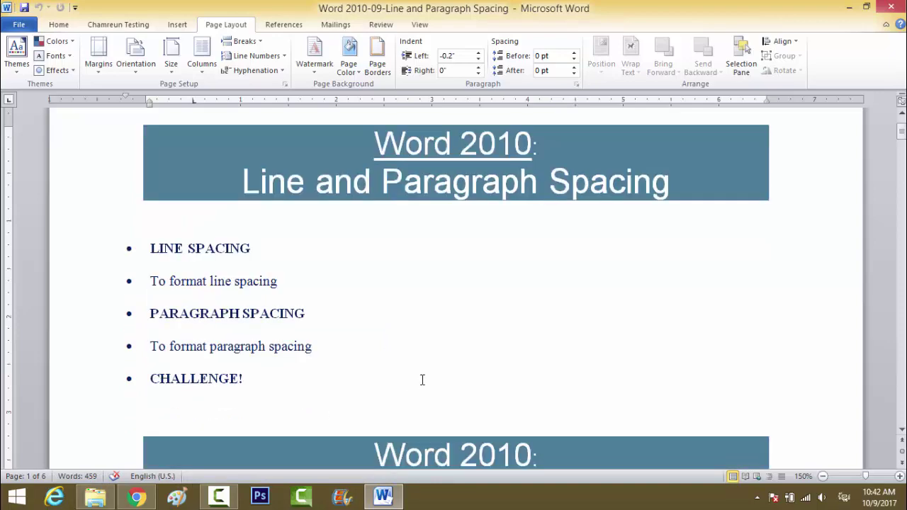
{"action": "scroll", "coordinate": [422, 380], "scroll_direction": "down", "scroll_amount": 4}
{"action": "scroll", "coordinate": [421, 380], "scroll_direction": "down", "scroll_amount": 2}
{"action": "scroll", "coordinate": [421, 380], "scroll_direction": "down", "scroll_amount": 1}
{"action": "scroll", "coordinate": [422, 380], "scroll_direction": "down", "scroll_amount": 1}
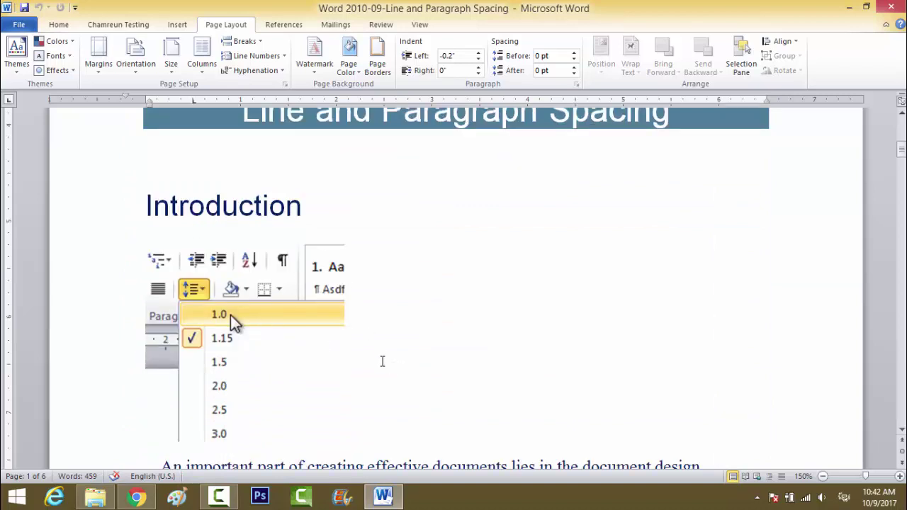
{"action": "scroll", "coordinate": [382, 361], "scroll_direction": "down", "scroll_amount": 2}
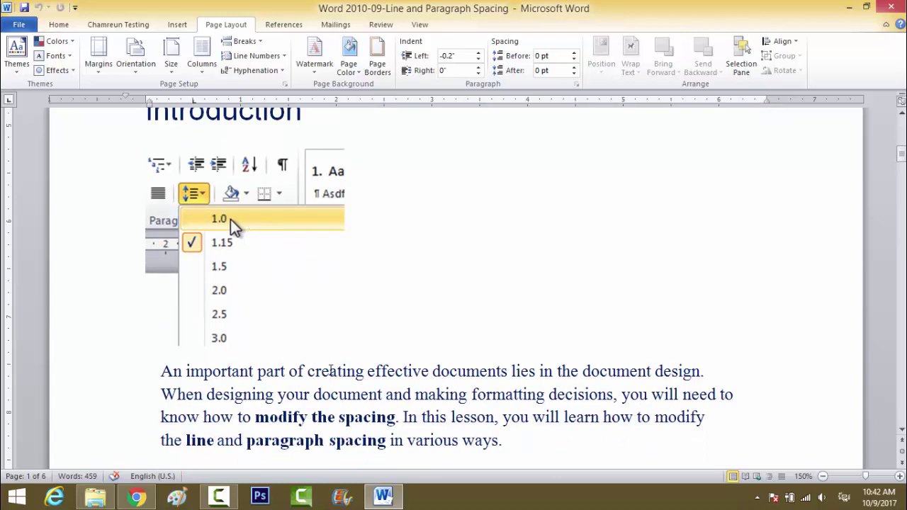
{"action": "scroll", "coordinate": [331, 370], "scroll_direction": "down", "scroll_amount": 1}
{"action": "scroll", "coordinate": [333, 368], "scroll_direction": "down", "scroll_amount": 3}
{"action": "scroll", "coordinate": [336, 367], "scroll_direction": "down", "scroll_amount": 2}
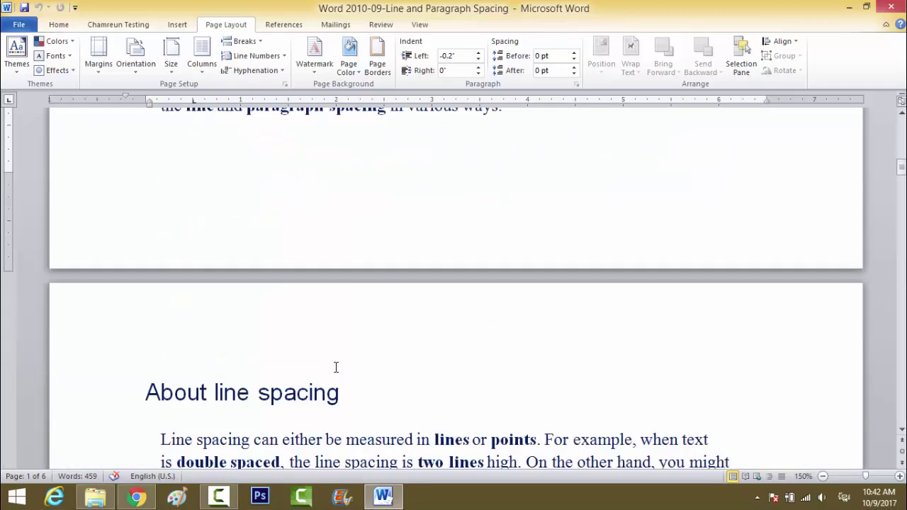
{"action": "scroll", "coordinate": [336, 367], "scroll_direction": "down", "scroll_amount": 4}
{"action": "scroll", "coordinate": [336, 367], "scroll_direction": "down", "scroll_amount": 1}
{"action": "scroll", "coordinate": [336, 367], "scroll_direction": "down", "scroll_amount": 1}
{"action": "scroll", "coordinate": [336, 368], "scroll_direction": "down", "scroll_amount": 4}
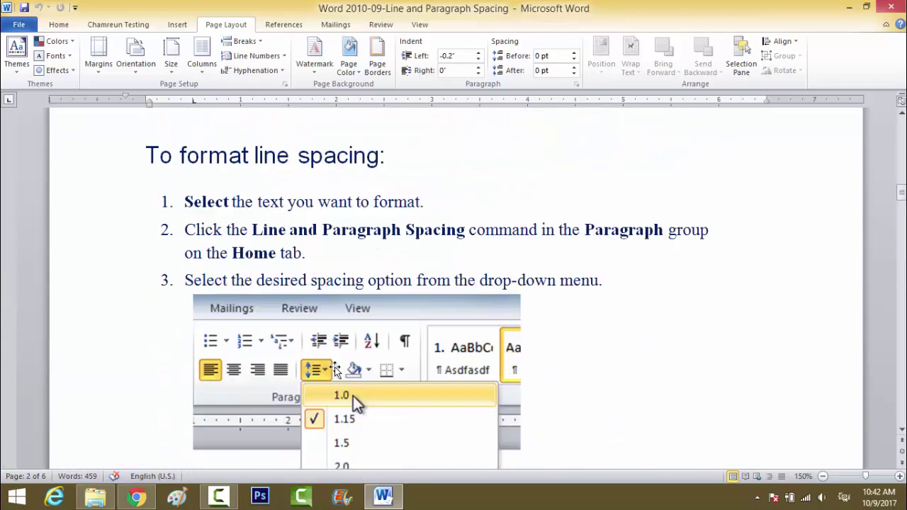
{"action": "scroll", "coordinate": [335, 369], "scroll_direction": "down", "scroll_amount": 1}
{"action": "scroll", "coordinate": [335, 369], "scroll_direction": "down", "scroll_amount": 1}
{"action": "scroll", "coordinate": [335, 369], "scroll_direction": "up", "scroll_amount": 2}
{"action": "scroll", "coordinate": [314, 261], "scroll_direction": "down", "scroll_amount": 2}
{"action": "scroll", "coordinate": [395, 315], "scroll_direction": "down", "scroll_amount": 4}
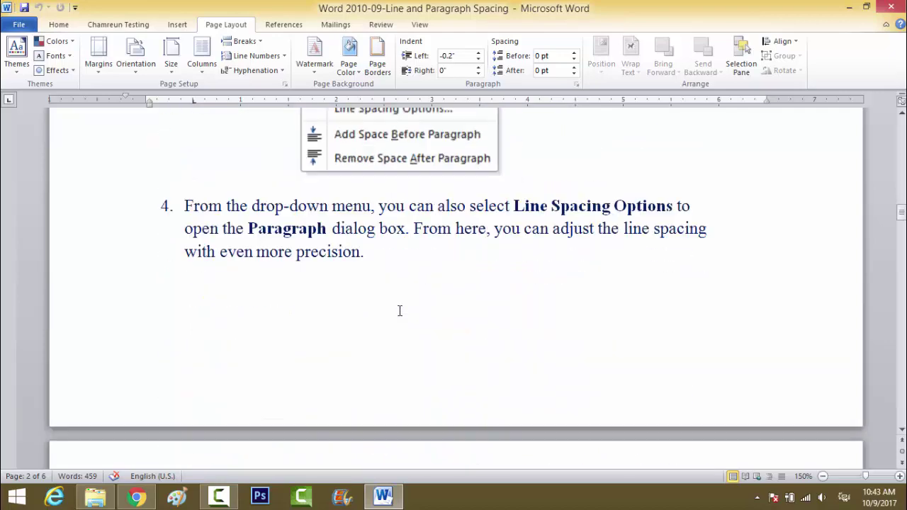
{"action": "scroll", "coordinate": [400, 310], "scroll_direction": "down", "scroll_amount": 3}
{"action": "scroll", "coordinate": [400, 309], "scroll_direction": "down", "scroll_amount": 4}
{"action": "scroll", "coordinate": [401, 309], "scroll_direction": "down", "scroll_amount": 1}
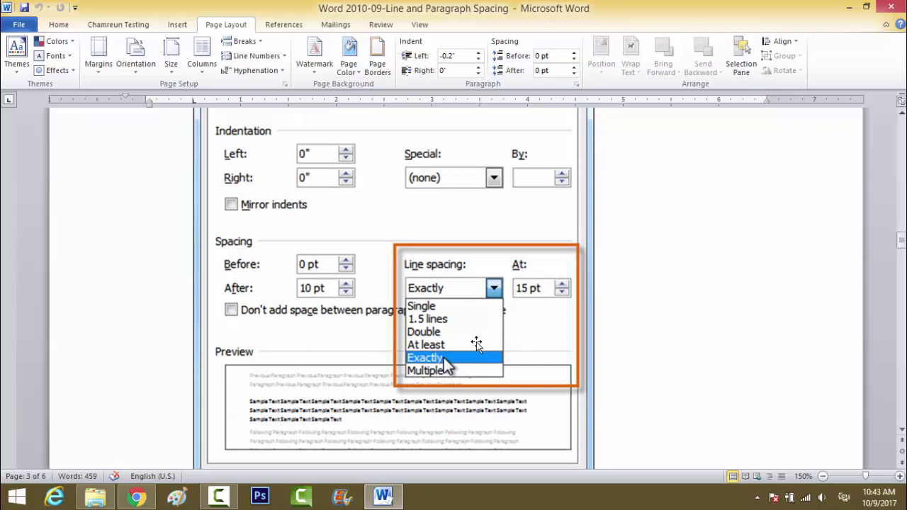
{"action": "left_click", "coordinate": [75, 26]}
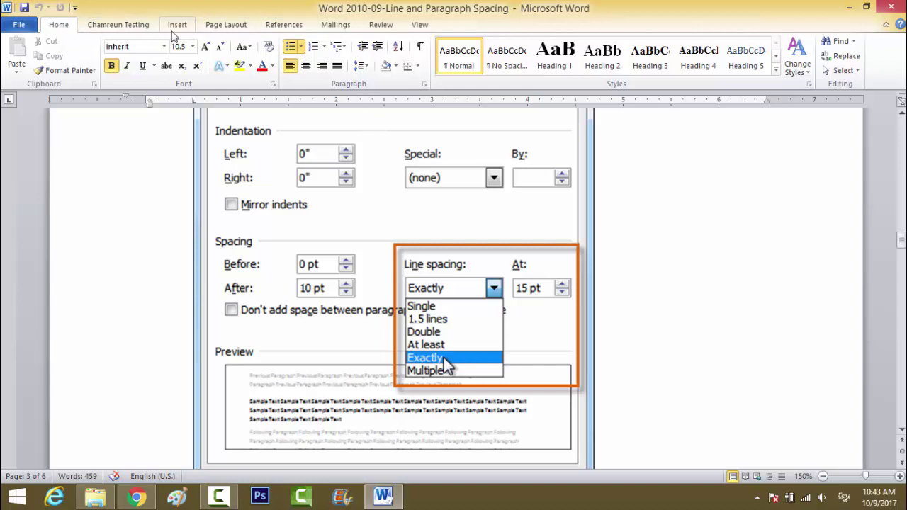
{"action": "left_click", "coordinate": [224, 26]}
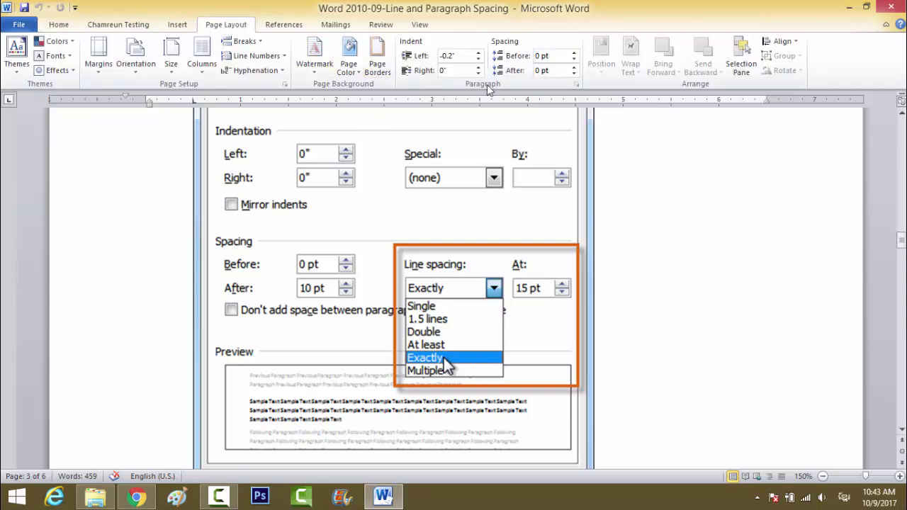
{"action": "left_click", "coordinate": [578, 83]}
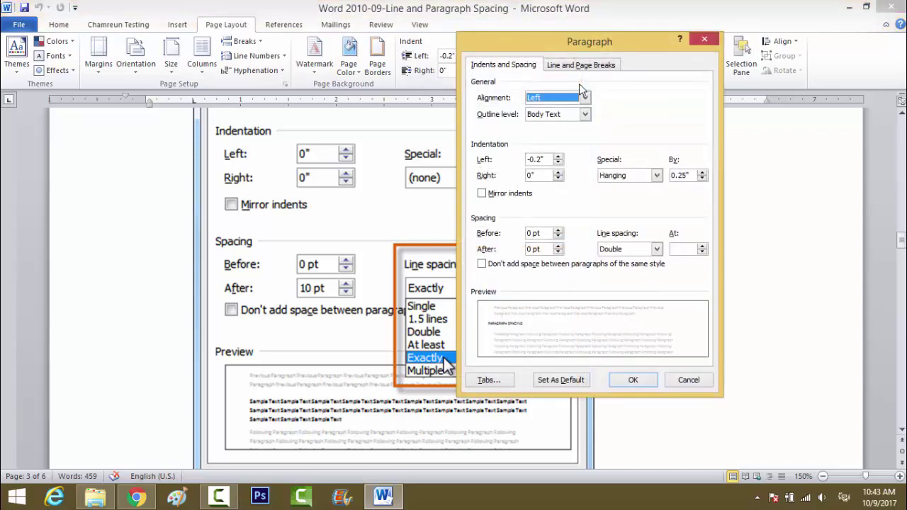
{"action": "left_click_drag", "start_coordinate": [613, 35], "coordinate": [491, 48]}
{"action": "left_click", "coordinate": [583, 48]}
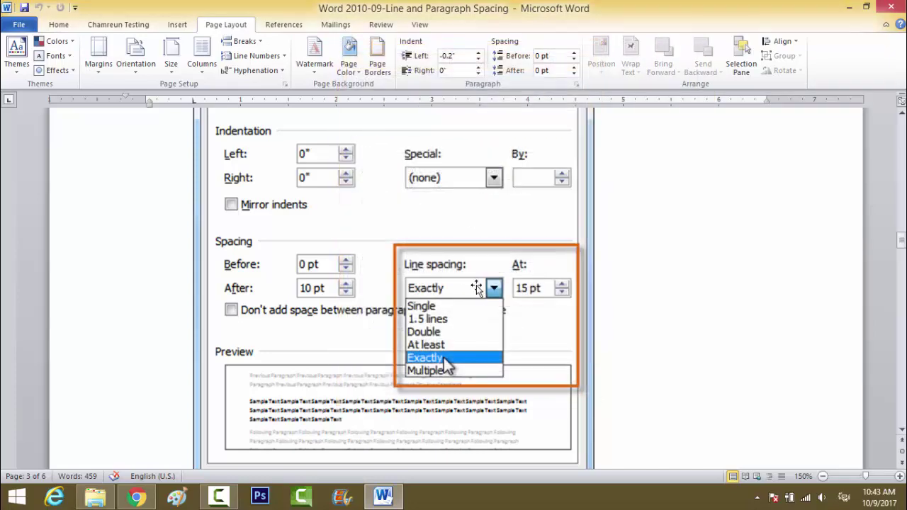
{"action": "scroll", "coordinate": [592, 265], "scroll_direction": "up", "scroll_amount": 3}
{"action": "scroll", "coordinate": [593, 265], "scroll_direction": "up", "scroll_amount": 2}
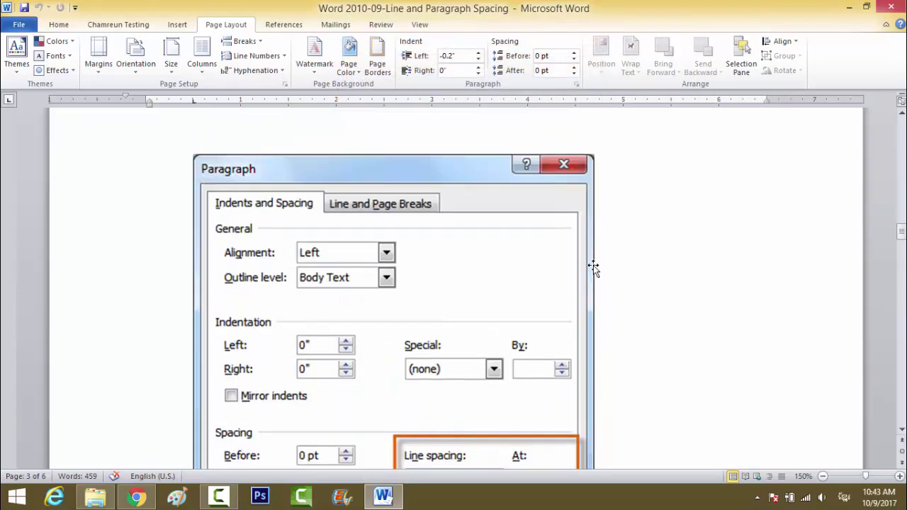
- Scroll to the steps on Line and Paragraph Spacing and Add Space Before/Remove Space After
{"action": "scroll", "coordinate": [593, 265], "scroll_direction": "down", "scroll_amount": 1}
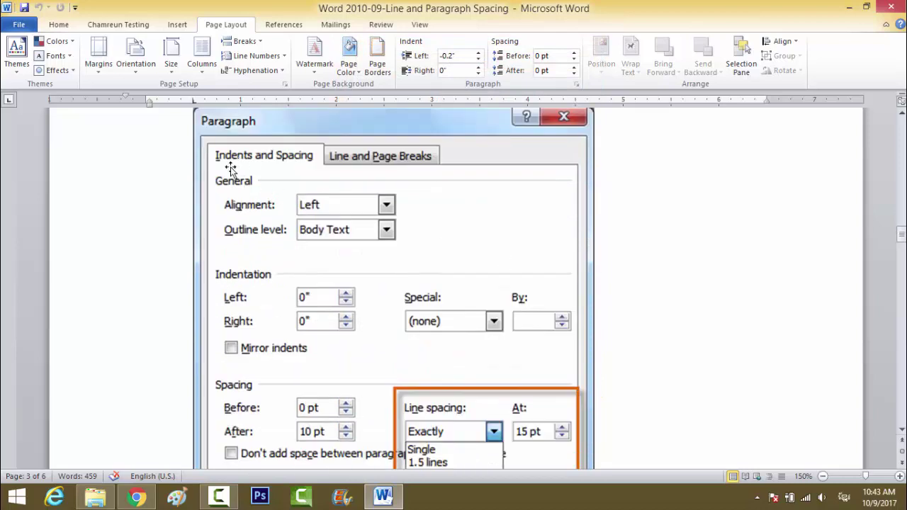
{"action": "scroll", "coordinate": [404, 237], "scroll_direction": "down", "scroll_amount": 1}
{"action": "scroll", "coordinate": [405, 237], "scroll_direction": "down", "scroll_amount": 1}
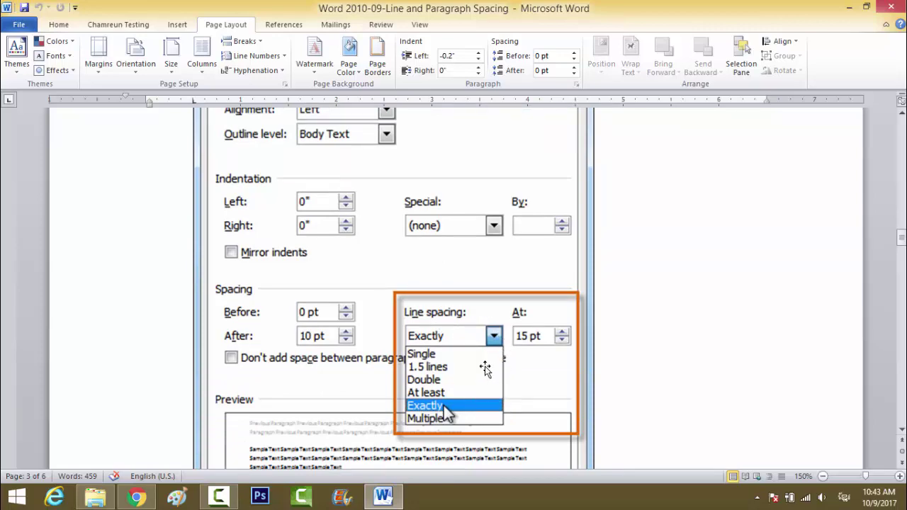
{"action": "scroll", "coordinate": [484, 368], "scroll_direction": "down", "scroll_amount": 1}
{"action": "scroll", "coordinate": [484, 368], "scroll_direction": "down", "scroll_amount": 1}
{"action": "scroll", "coordinate": [484, 369], "scroll_direction": "down", "scroll_amount": 1}
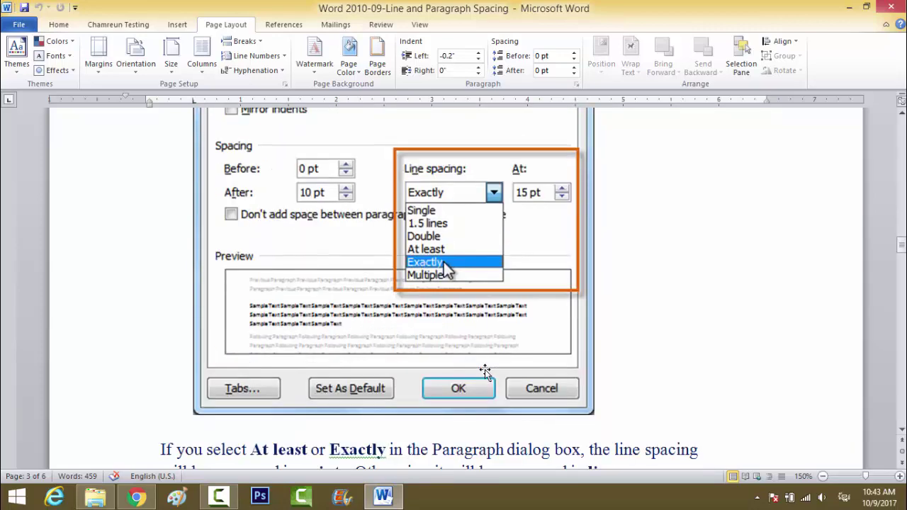
{"action": "scroll", "coordinate": [485, 369], "scroll_direction": "down", "scroll_amount": 2}
{"action": "scroll", "coordinate": [485, 369], "scroll_direction": "down", "scroll_amount": 1}
{"action": "scroll", "coordinate": [485, 369], "scroll_direction": "down", "scroll_amount": 1}
{"action": "scroll", "coordinate": [486, 369], "scroll_direction": "down", "scroll_amount": 1}
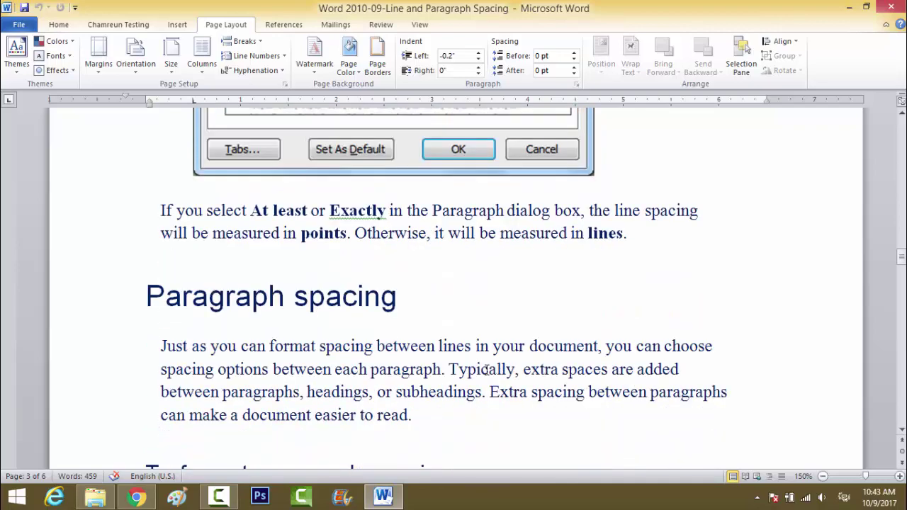
{"action": "scroll", "coordinate": [486, 369], "scroll_direction": "down", "scroll_amount": 2}
{"action": "scroll", "coordinate": [486, 369], "scroll_direction": "down", "scroll_amount": 1}
{"action": "scroll", "coordinate": [487, 370], "scroll_direction": "down", "scroll_amount": 1}
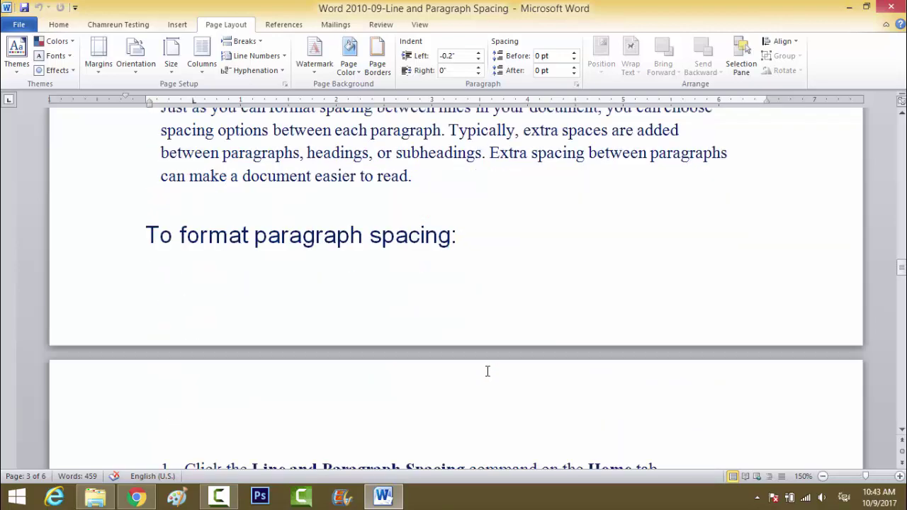
{"action": "scroll", "coordinate": [486, 370], "scroll_direction": "down", "scroll_amount": 1}
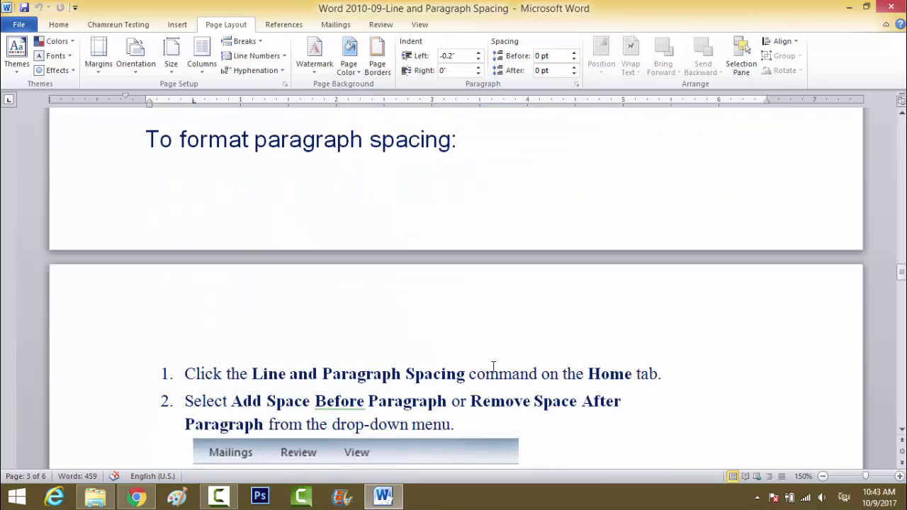
{"action": "scroll", "coordinate": [496, 357], "scroll_direction": "down", "scroll_amount": 1}
{"action": "scroll", "coordinate": [496, 357], "scroll_direction": "down", "scroll_amount": 2}
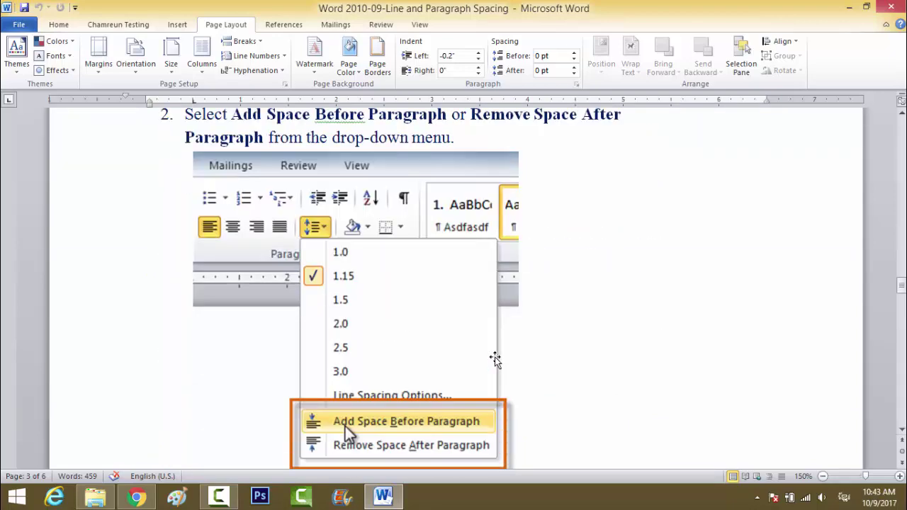
{"action": "scroll", "coordinate": [494, 359], "scroll_direction": "down", "scroll_amount": 1}
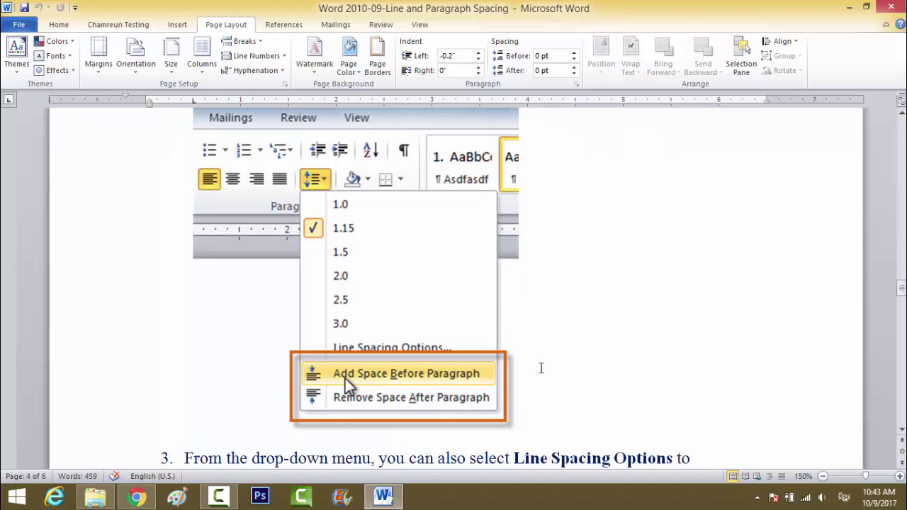
{"action": "scroll", "coordinate": [460, 329], "scroll_direction": "up", "scroll_amount": 1}
{"action": "scroll", "coordinate": [458, 328], "scroll_direction": "up", "scroll_amount": 1}
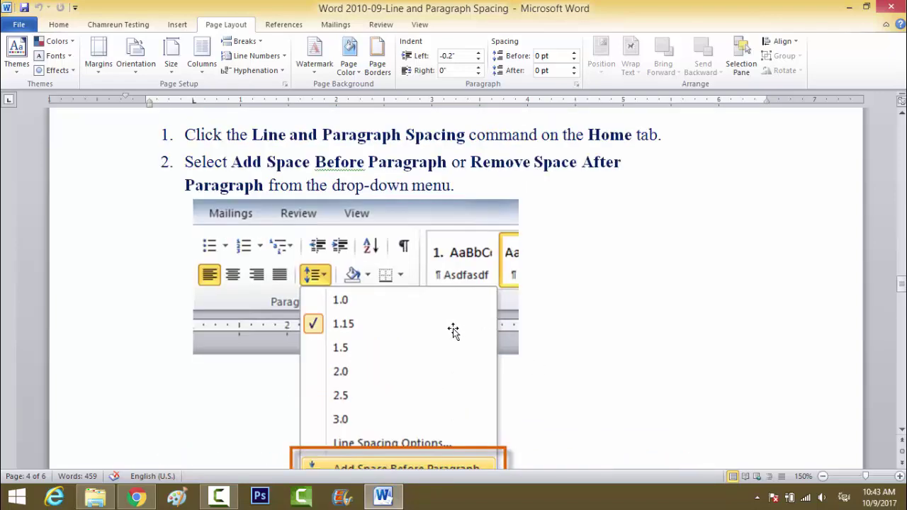
{"action": "scroll", "coordinate": [315, 290], "scroll_direction": "up", "scroll_amount": 2}
{"action": "scroll", "coordinate": [315, 290], "scroll_direction": "up", "scroll_amount": 1}
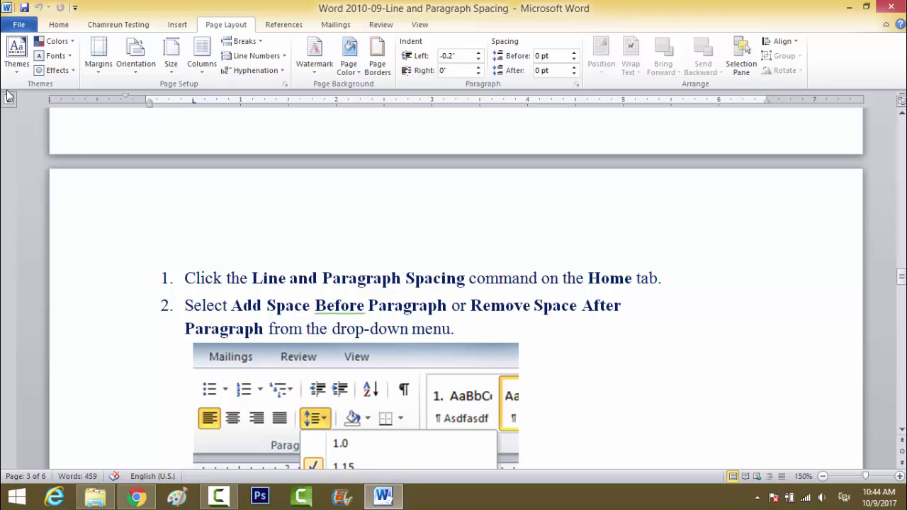
- Return to the Home tab and briefly open the line spacing choices
{"action": "left_click", "coordinate": [62, 25]}
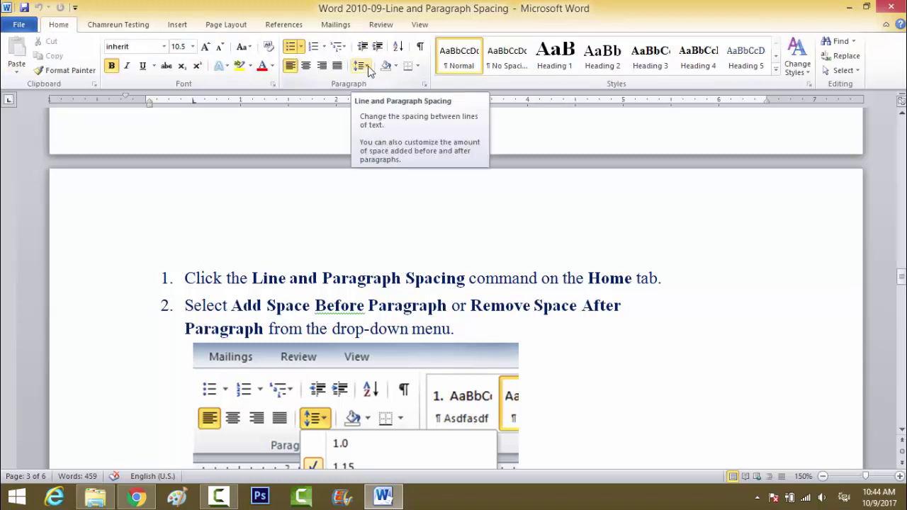
{"action": "left_click", "coordinate": [368, 71]}
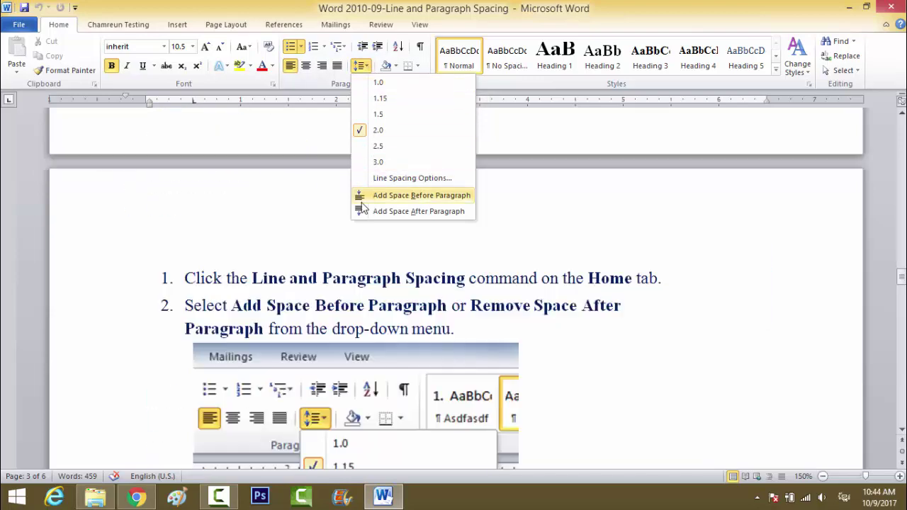
{"action": "left_click", "coordinate": [379, 49]}
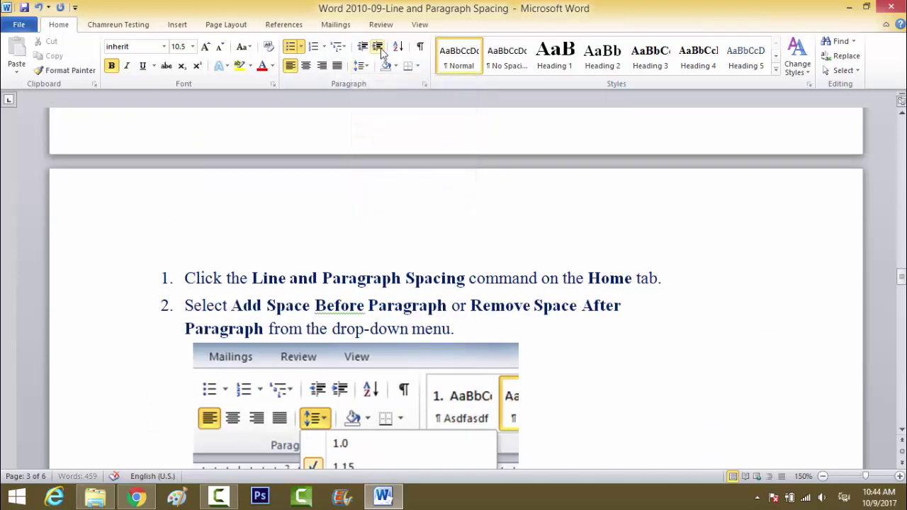
- Indent the numbered step once, then decrease the indent back to its original position
{"action": "left_click", "coordinate": [379, 47]}
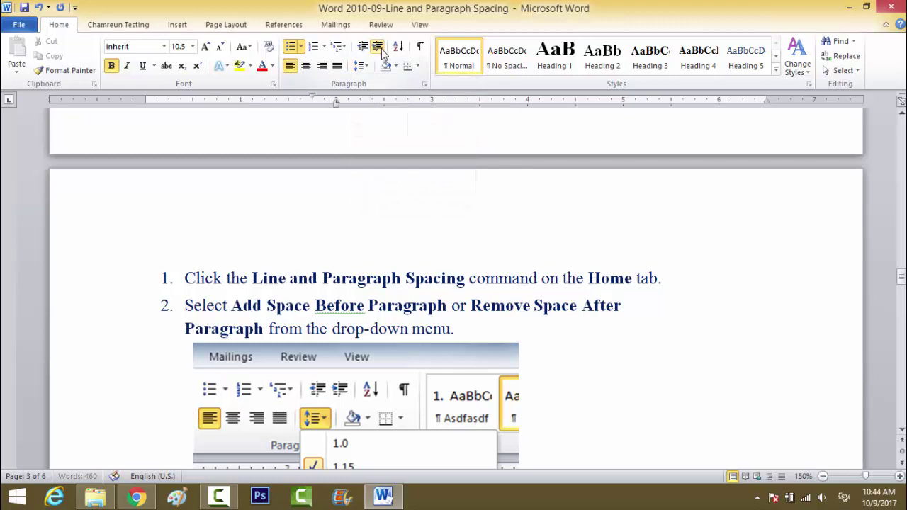
{"action": "left_click", "coordinate": [360, 49]}
{"action": "left_click", "coordinate": [360, 48]}
{"action": "left_click", "coordinate": [360, 48]}
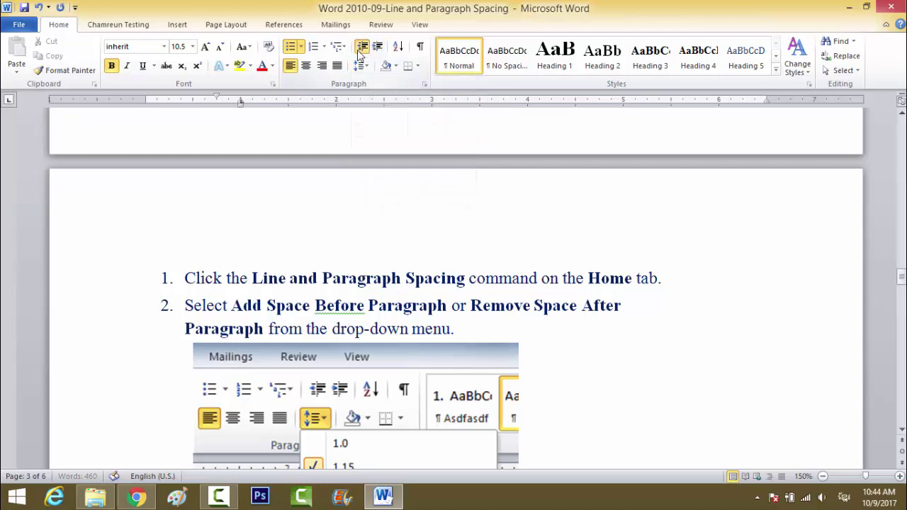
{"action": "left_click", "coordinate": [360, 48]}
{"action": "left_click", "coordinate": [359, 52]}
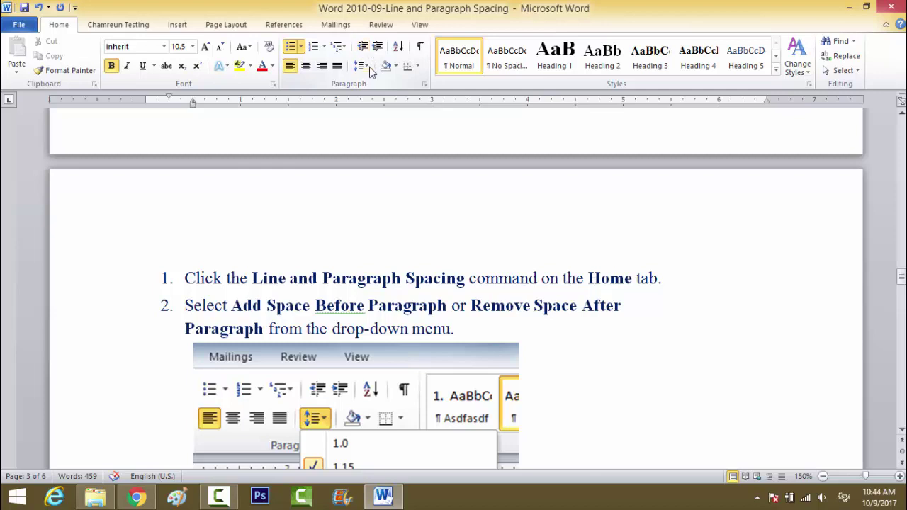
- Reopen and close the line spacing choices, then select the second numbered step
{"action": "left_click", "coordinate": [364, 66]}
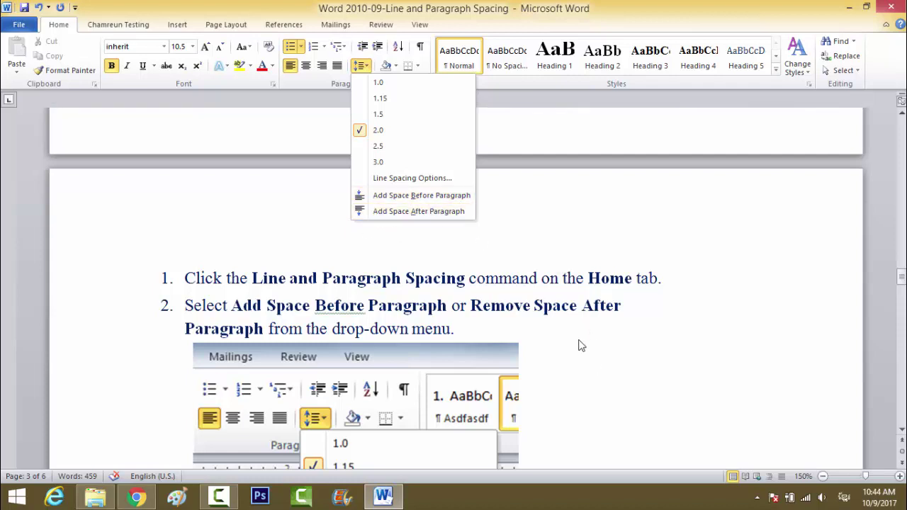
{"action": "left_click", "coordinate": [453, 327]}
{"action": "mouse_move", "coordinate": [457, 328]}
{"action": "left_mouse_down"}
{"action": "mouse_move", "coordinate": [159, 299]}
{"action": "mouse_move", "coordinate": [159, 284]}
{"action": "left_mouse_up"}
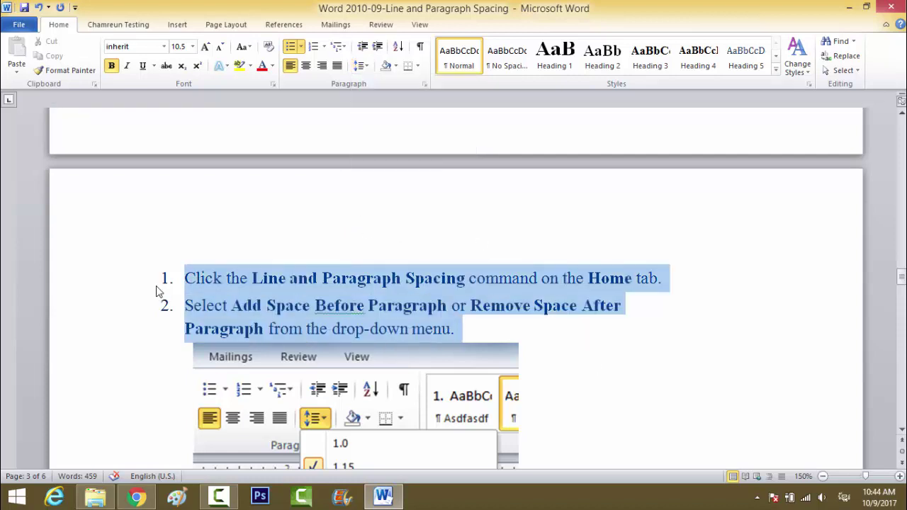
- Set the selected numbered steps to Double line spacing in the Paragraph dialog
{"action": "right_click", "coordinate": [287, 288]}
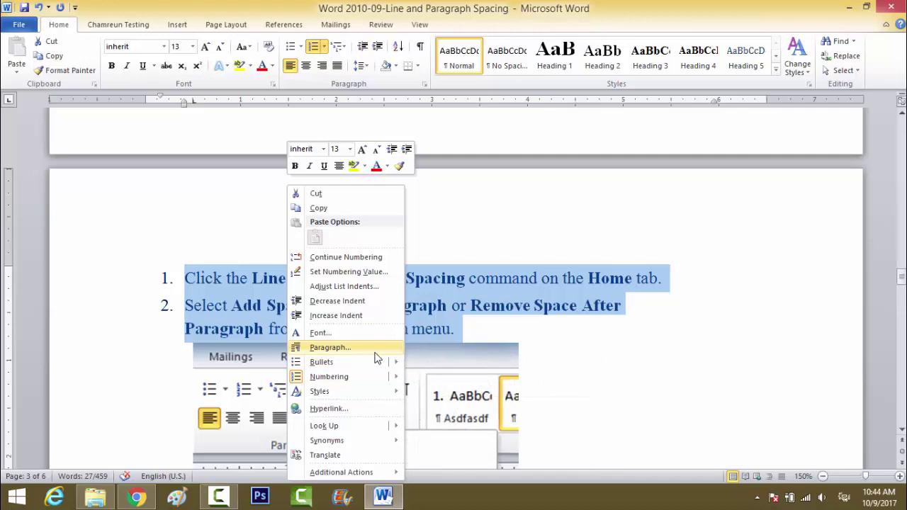
{"action": "left_click", "coordinate": [335, 348]}
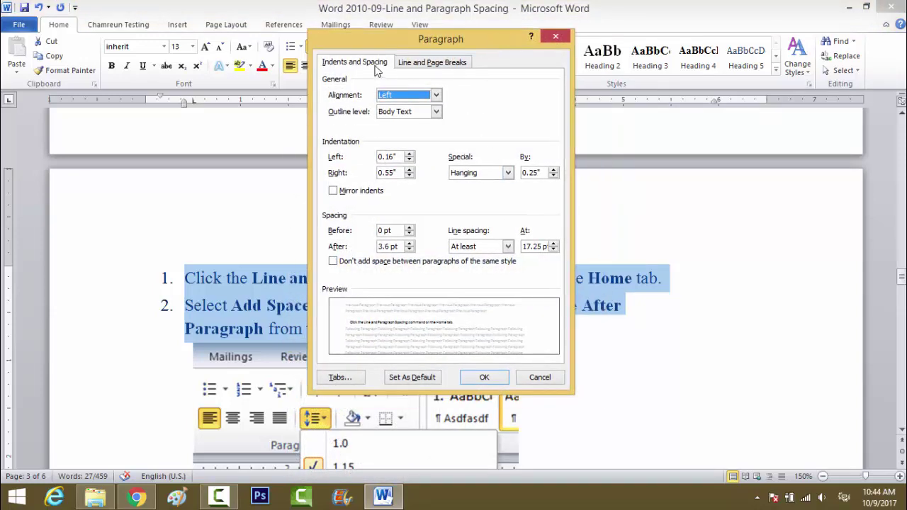
{"action": "left_click", "coordinate": [433, 62]}
{"action": "left_click", "coordinate": [367, 64]}
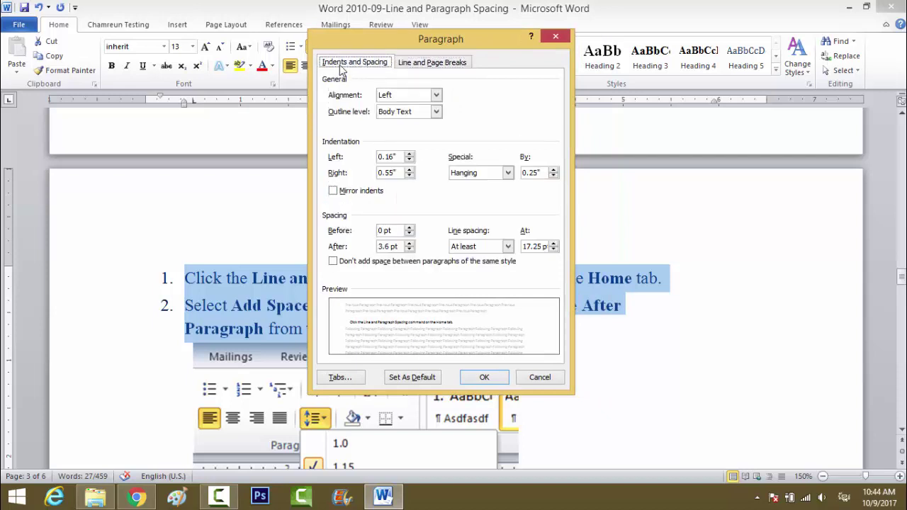
{"action": "left_click", "coordinate": [507, 246]}
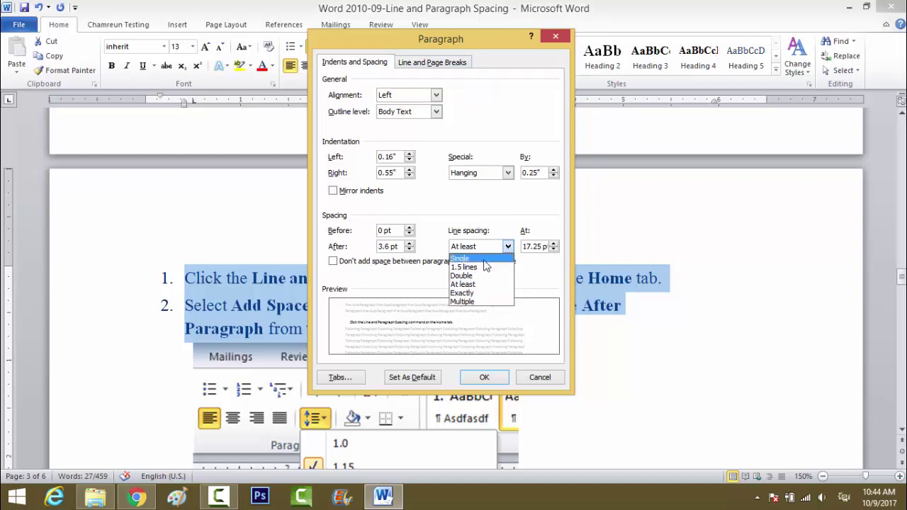
{"action": "left_click", "coordinate": [468, 277]}
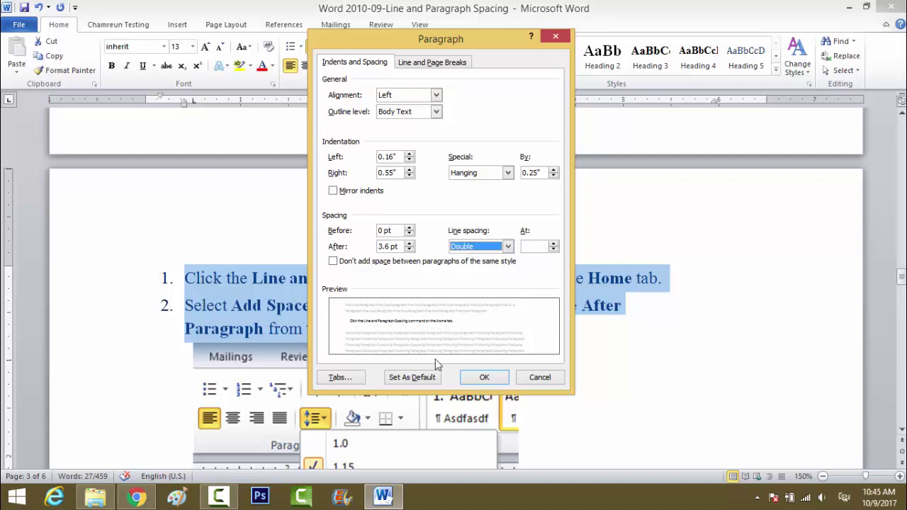
{"action": "left_click", "coordinate": [473, 377]}
- Reselect both numbered steps and set their line spacing to Multiple at 3 lines
{"action": "left_click", "coordinate": [310, 330]}
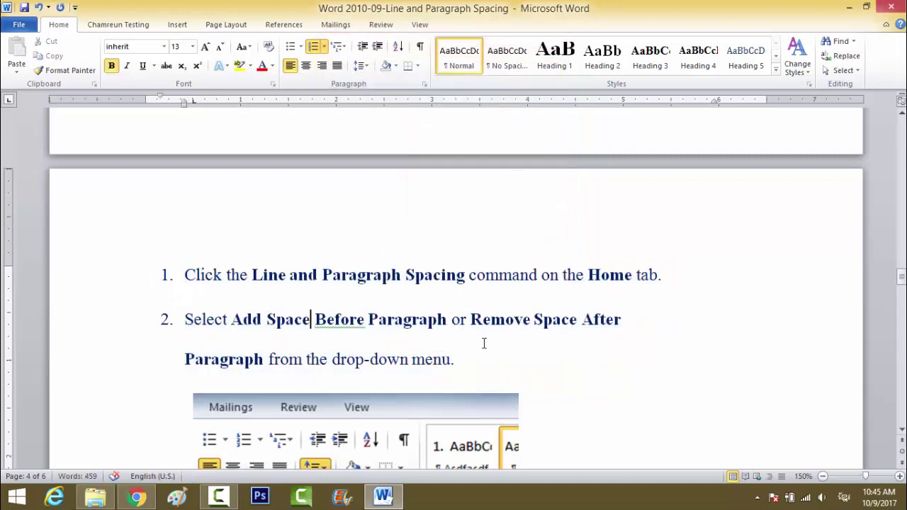
{"action": "mouse_move", "coordinate": [469, 357]}
{"action": "left_mouse_down"}
{"action": "mouse_move", "coordinate": [305, 356]}
{"action": "mouse_move", "coordinate": [156, 276]}
{"action": "left_mouse_up"}
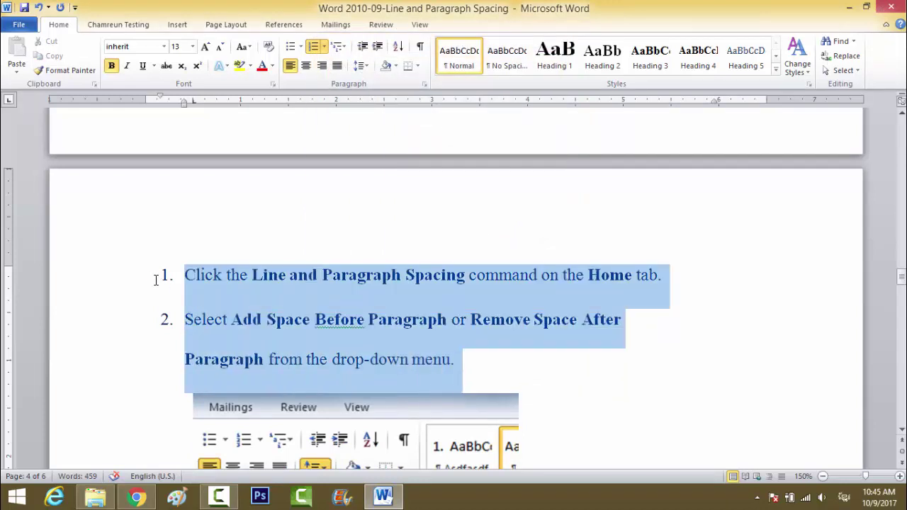
{"action": "right_click", "coordinate": [392, 318]}
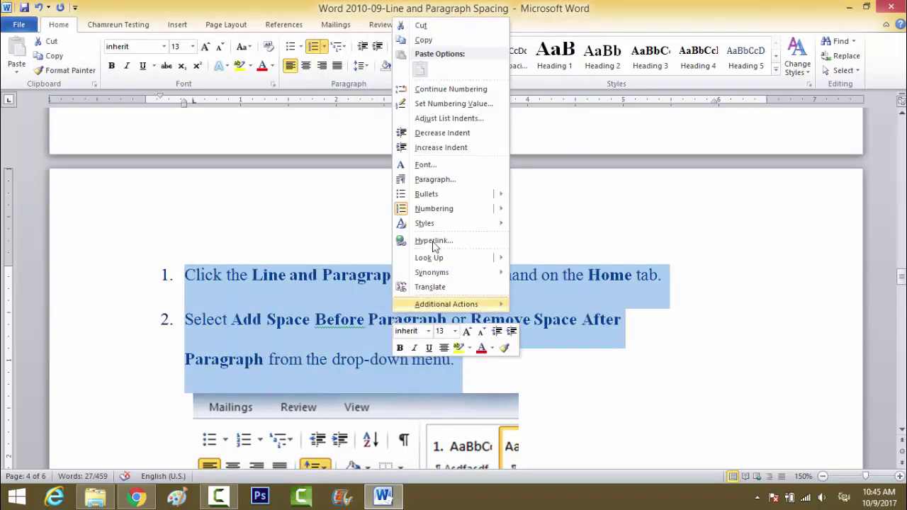
{"action": "left_click", "coordinate": [428, 179]}
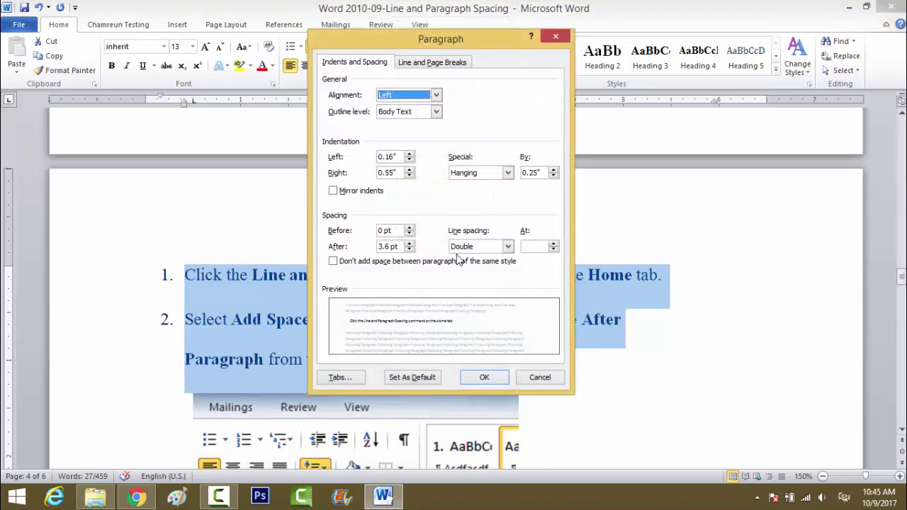
{"action": "left_click", "coordinate": [508, 247]}
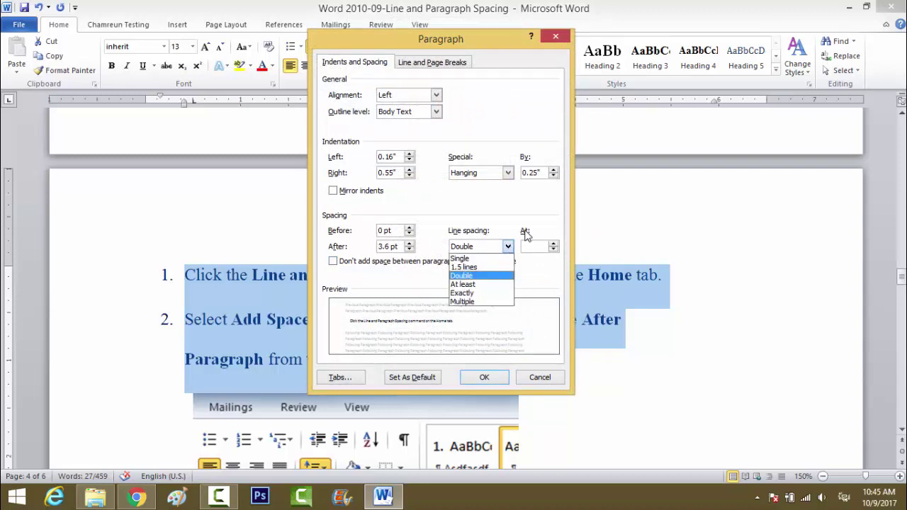
{"action": "left_click", "coordinate": [479, 301]}
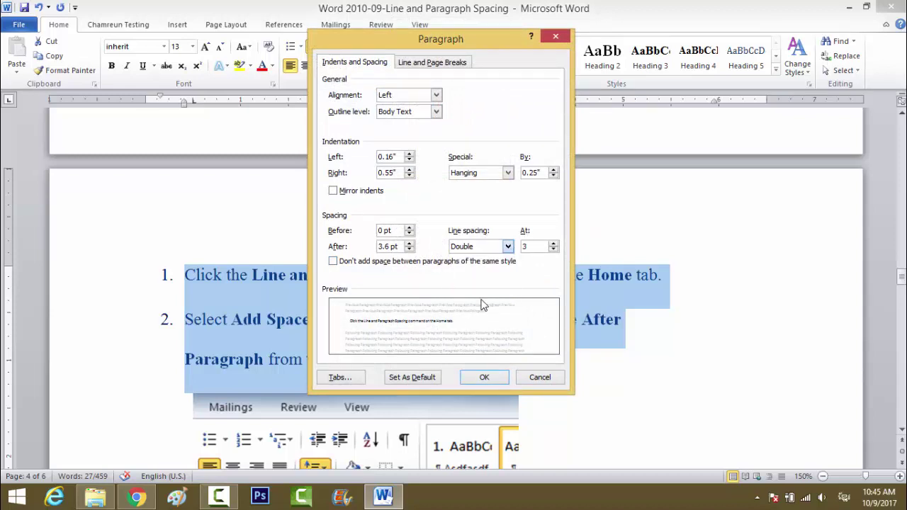
{"action": "left_click", "coordinate": [484, 379]}
{"action": "left_click", "coordinate": [498, 371]}
- Reselect both numbered steps and change their line spacing back to Single
{"action": "scroll", "coordinate": [498, 371], "scroll_direction": "down", "scroll_amount": 1}
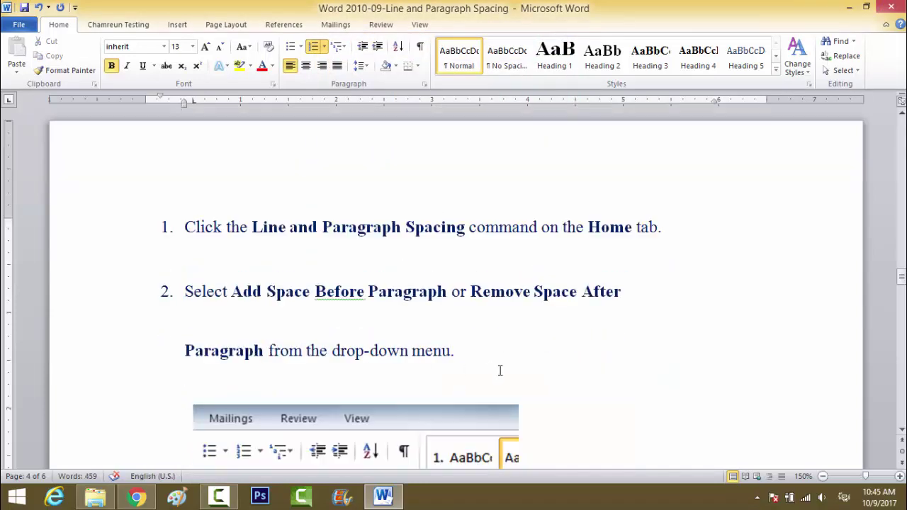
{"action": "scroll", "coordinate": [498, 370], "scroll_direction": "down", "scroll_amount": 1}
{"action": "left_click_drag", "start_coordinate": [487, 309], "coordinate": [146, 196]}
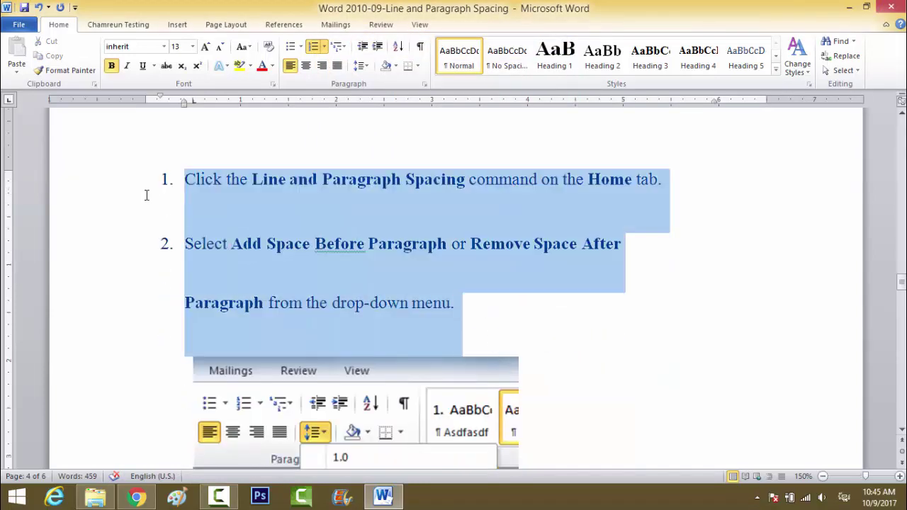
{"action": "right_click", "coordinate": [435, 190]}
{"action": "mouse_move", "coordinate": [478, 376]}
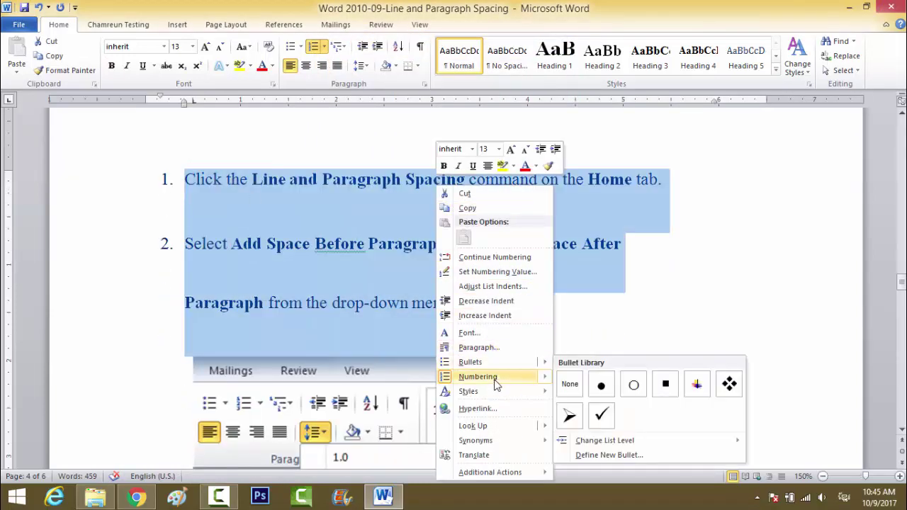
{"action": "left_click", "coordinate": [487, 352]}
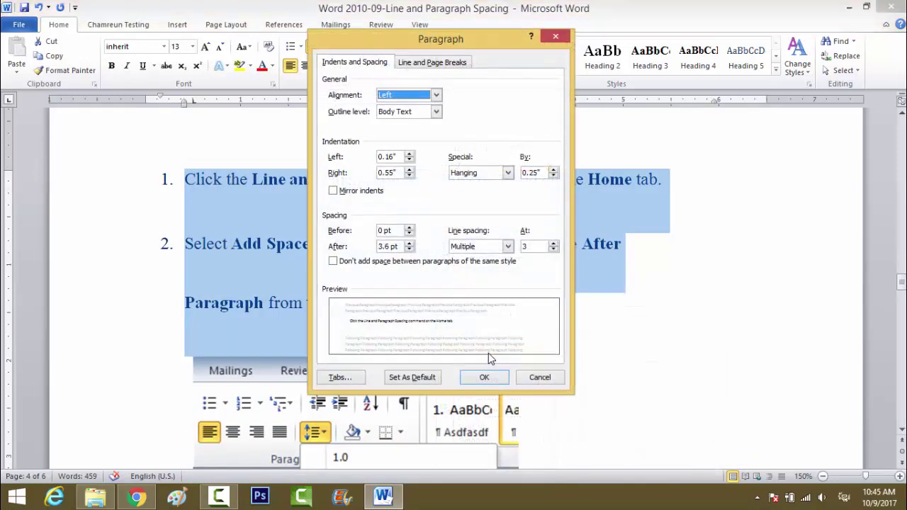
{"action": "left_click", "coordinate": [508, 246]}
{"action": "left_click", "coordinate": [462, 259]}
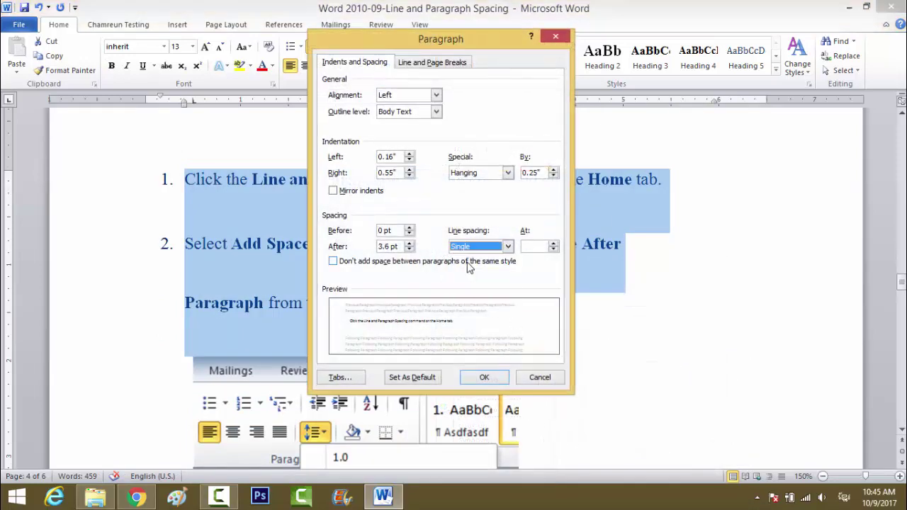
{"action": "left_click", "coordinate": [482, 377]}
{"action": "left_click", "coordinate": [372, 221]}
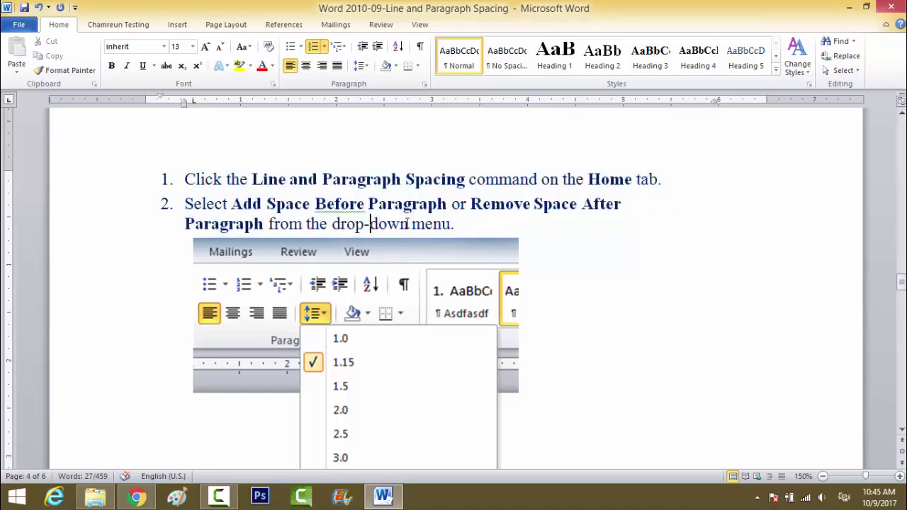
{"action": "left_click", "coordinate": [483, 222]}
{"action": "scroll", "coordinate": [528, 267], "scroll_direction": "up", "scroll_amount": 3}
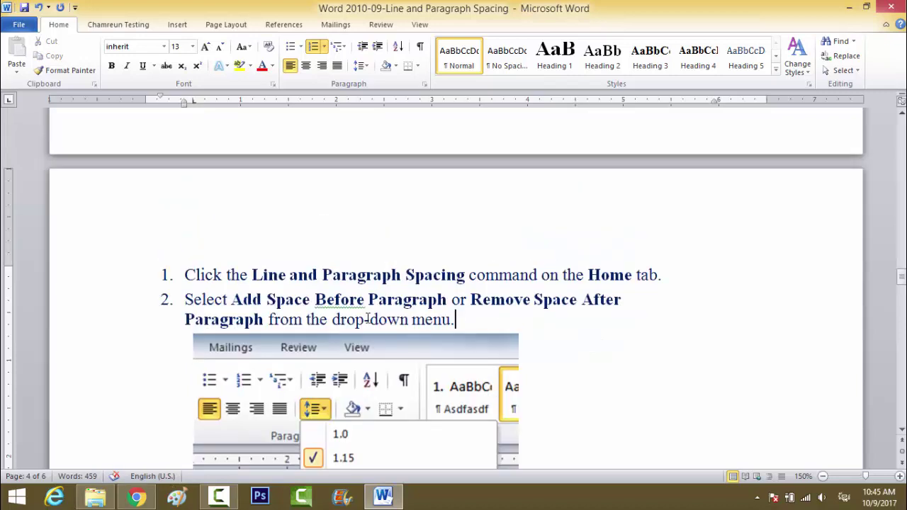
{"action": "left_click_drag", "start_coordinate": [455, 319], "coordinate": [154, 280]}
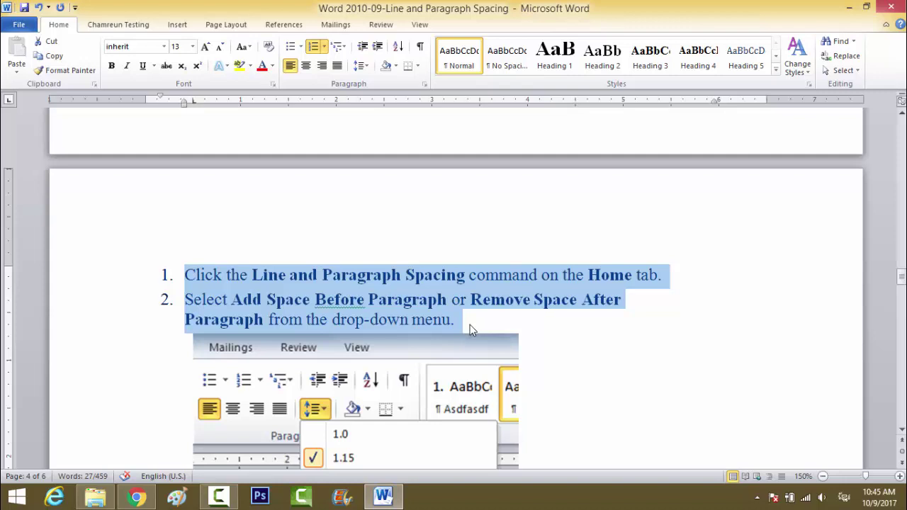
{"action": "left_click", "coordinate": [469, 324]}
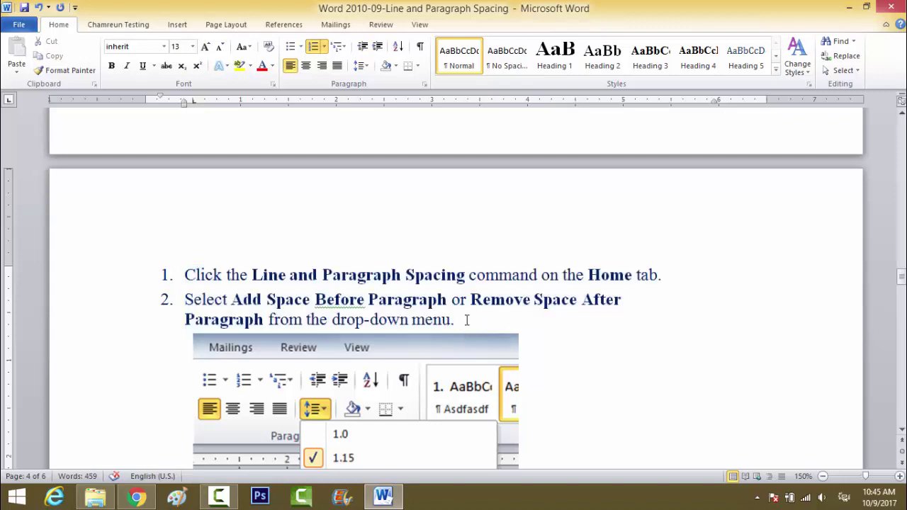
{"action": "mouse_move", "coordinate": [461, 319]}
{"action": "left_mouse_down"}
{"action": "mouse_move", "coordinate": [264, 319]}
{"action": "mouse_move", "coordinate": [185, 274]}
{"action": "left_mouse_up"}
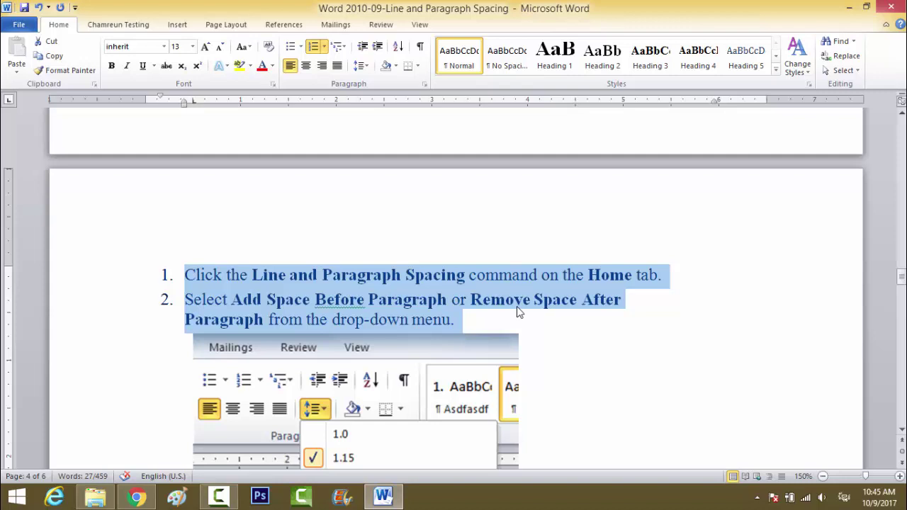
{"action": "left_click", "coordinate": [477, 320]}
{"action": "left_click_drag", "start_coordinate": [469, 319], "coordinate": [182, 291]}
- Open Line Spacing Options and the Paragraph launcher, cancel both, then reopen the spacing menu
{"action": "left_click", "coordinate": [371, 66]}
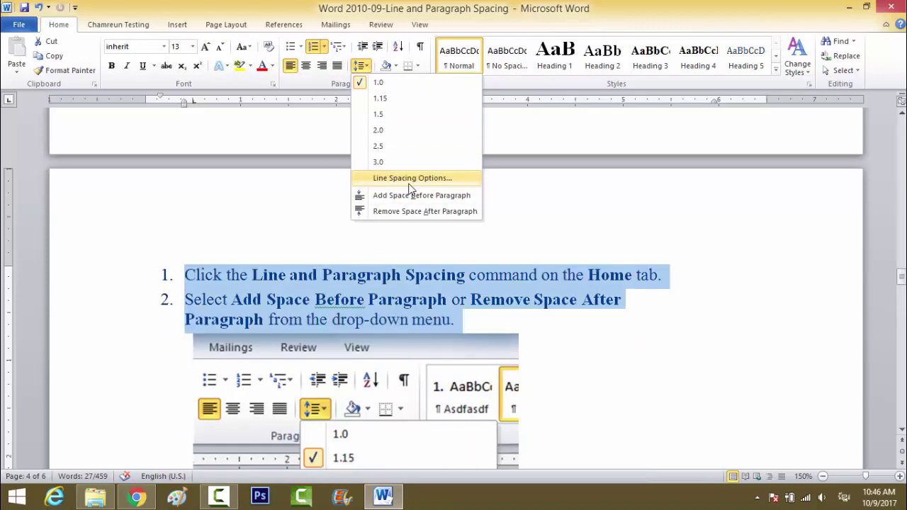
{"action": "left_click", "coordinate": [410, 179]}
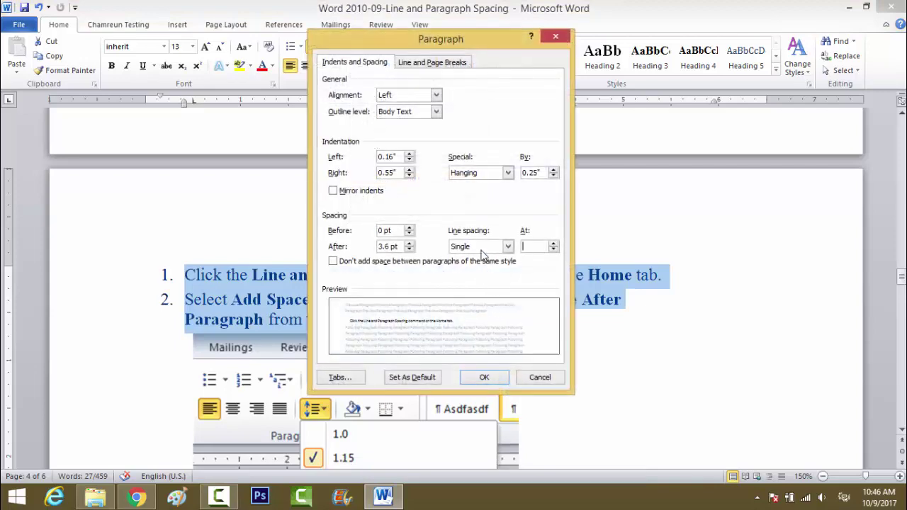
{"action": "left_click", "coordinate": [540, 377]}
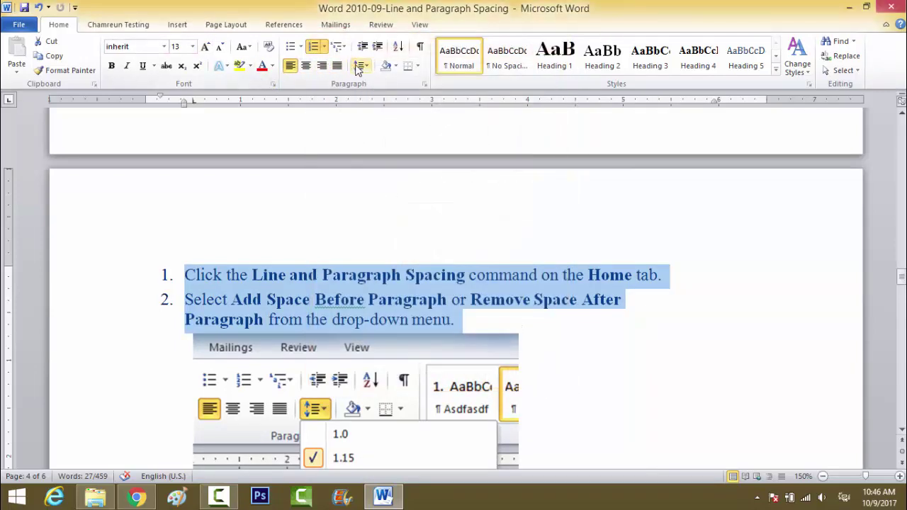
{"action": "left_click", "coordinate": [424, 85]}
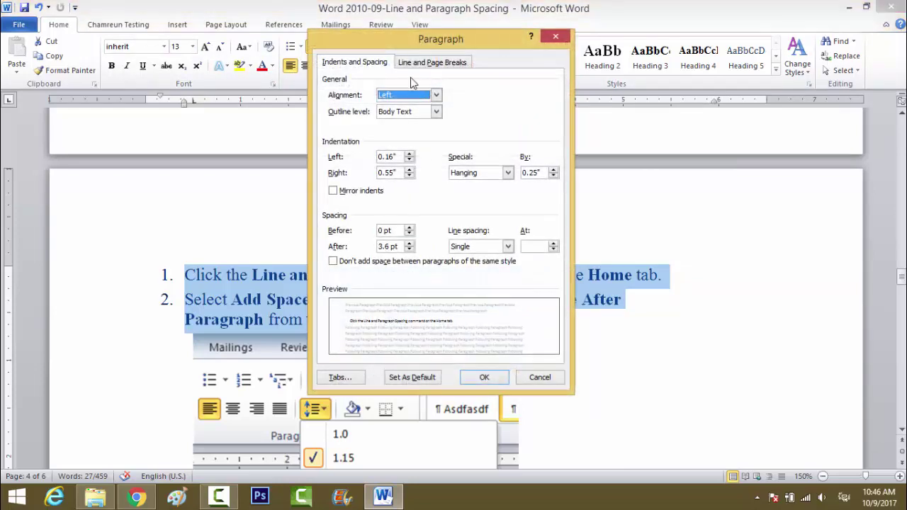
{"action": "left_click", "coordinate": [528, 377]}
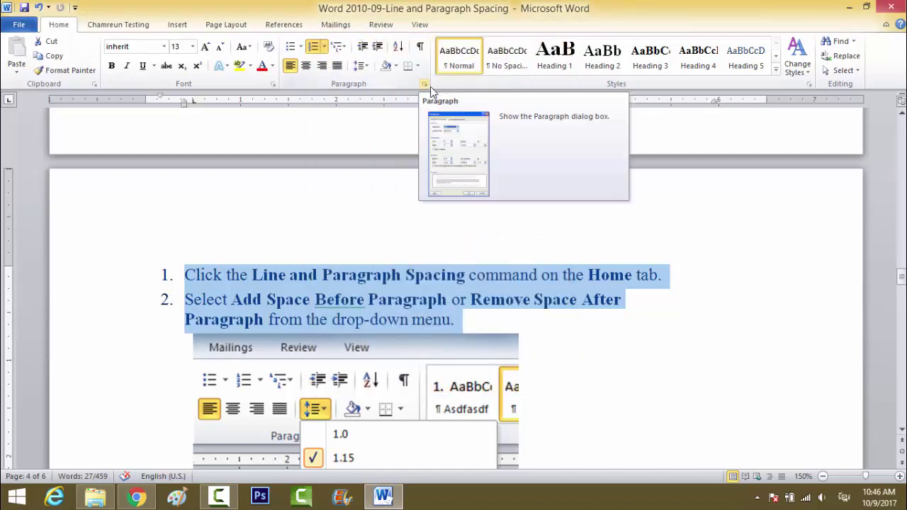
{"action": "left_click", "coordinate": [369, 64]}
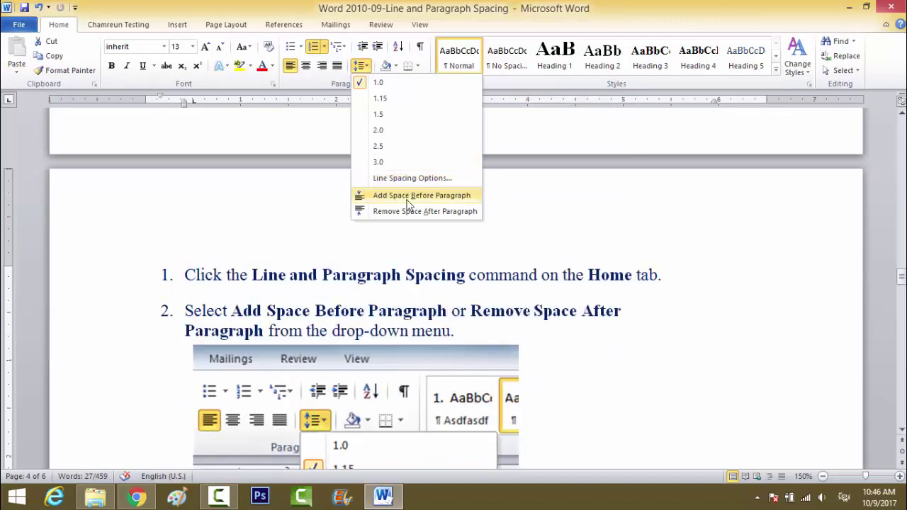
- Scroll to page 5's illustration of the Paragraph dialog's paragraph spacing settings
{"action": "scroll", "coordinate": [476, 326], "scroll_direction": "down", "scroll_amount": 3}
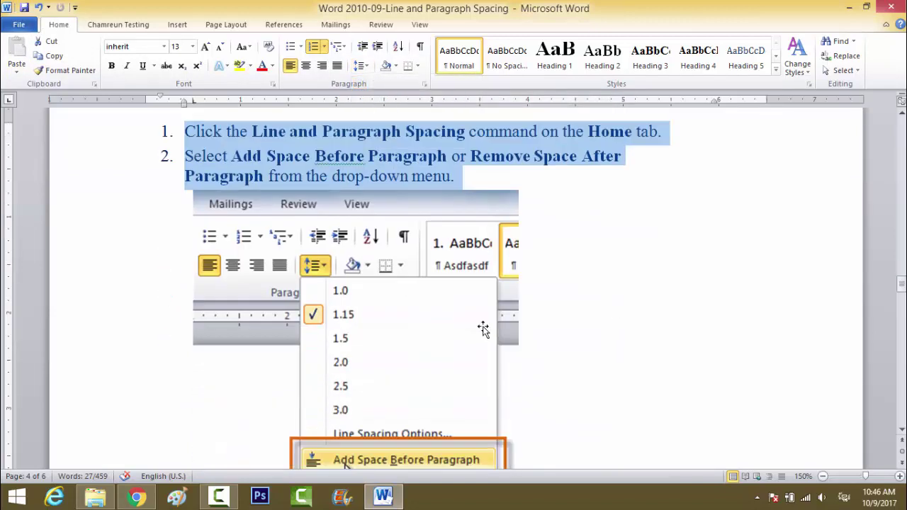
{"action": "scroll", "coordinate": [482, 328], "scroll_direction": "down", "scroll_amount": 3}
{"action": "scroll", "coordinate": [486, 323], "scroll_direction": "down", "scroll_amount": 3}
{"action": "scroll", "coordinate": [486, 326], "scroll_direction": "down", "scroll_amount": 2}
{"action": "scroll", "coordinate": [486, 325], "scroll_direction": "down", "scroll_amount": 3}
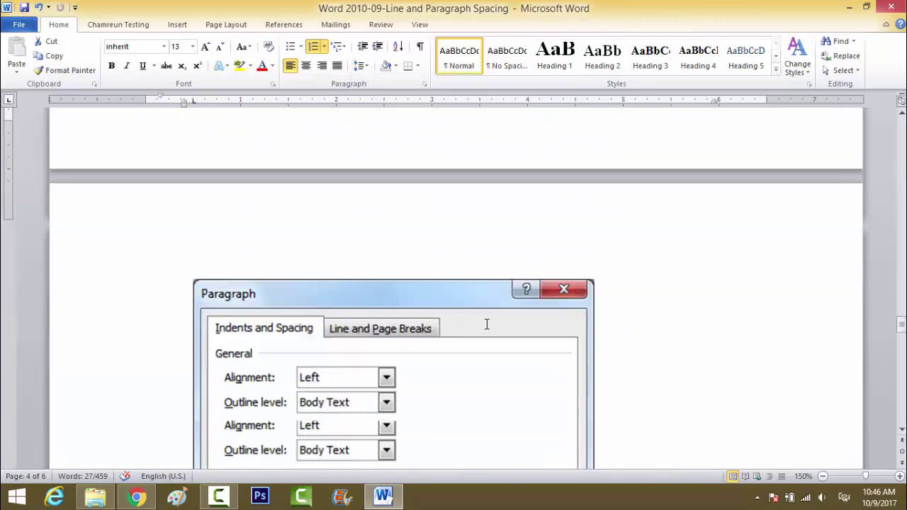
{"action": "scroll", "coordinate": [488, 324], "scroll_direction": "down", "scroll_amount": 3}
{"action": "scroll", "coordinate": [455, 349], "scroll_direction": "down", "scroll_amount": 1}
{"action": "scroll", "coordinate": [415, 355], "scroll_direction": "down", "scroll_amount": 2}
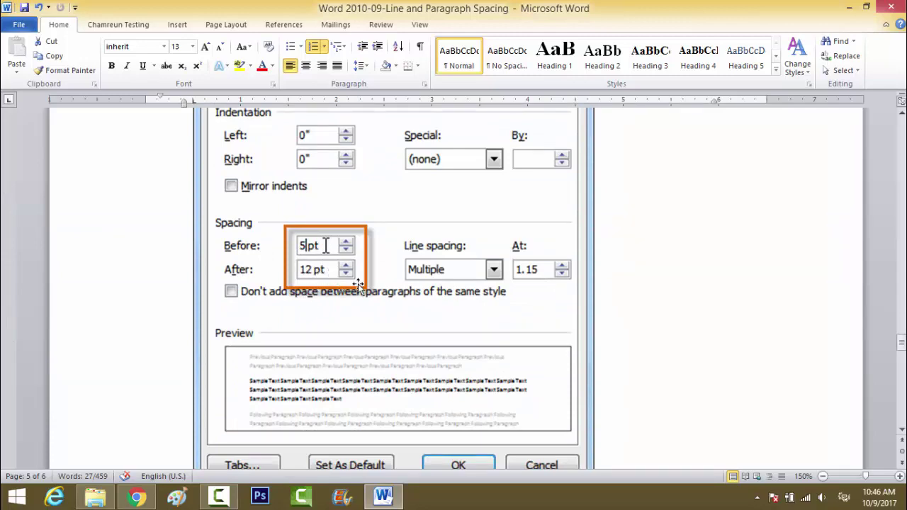
{"action": "scroll", "coordinate": [368, 287], "scroll_direction": "down", "scroll_amount": 2}
{"action": "scroll", "coordinate": [407, 292], "scroll_direction": "down", "scroll_amount": 3}
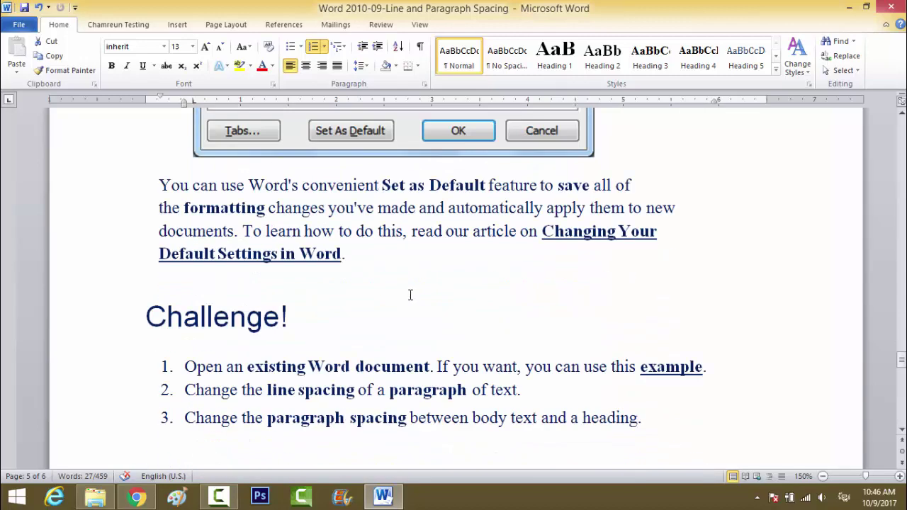
{"action": "scroll", "coordinate": [409, 295], "scroll_direction": "up", "scroll_amount": 4}
{"action": "scroll", "coordinate": [408, 297], "scroll_direction": "up", "scroll_amount": 5}
{"action": "scroll", "coordinate": [408, 297], "scroll_direction": "up", "scroll_amount": 1}
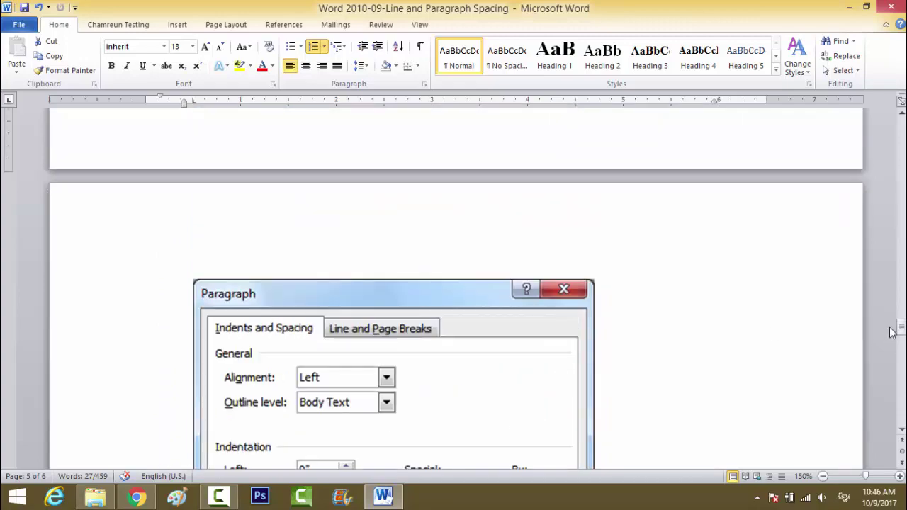
- Jump back to page 1, open the Paragraph dialog, reposition it, and cancel unchanged
{"action": "left_click_drag", "start_coordinate": [901, 333], "coordinate": [901, 119]}
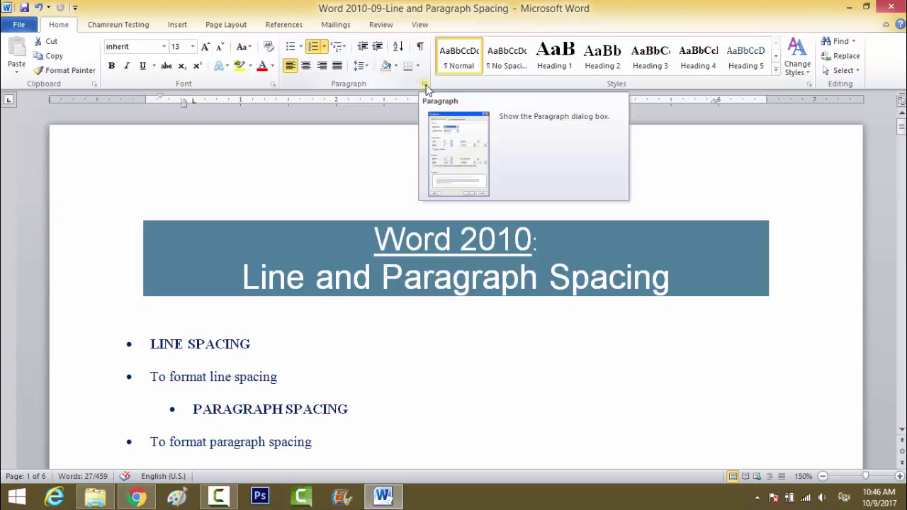
{"action": "left_click", "coordinate": [426, 86]}
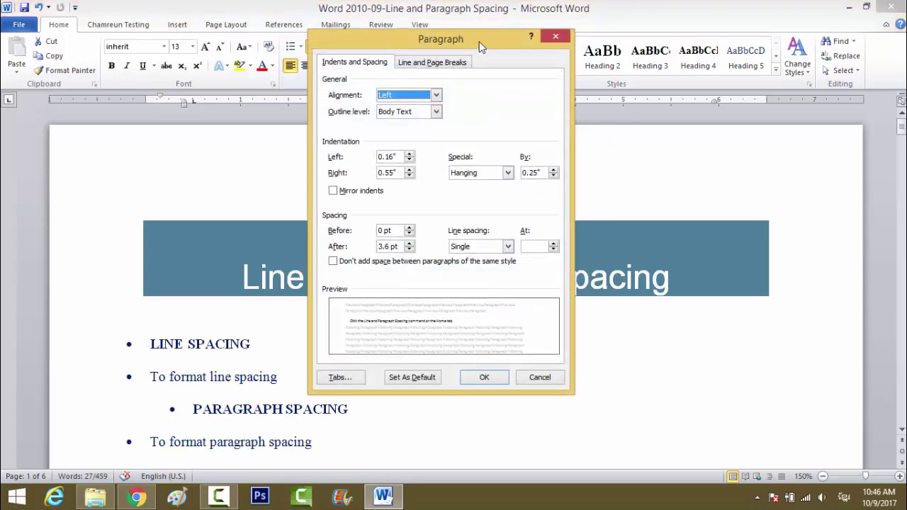
{"action": "left_click_drag", "start_coordinate": [481, 46], "coordinate": [515, 74]}
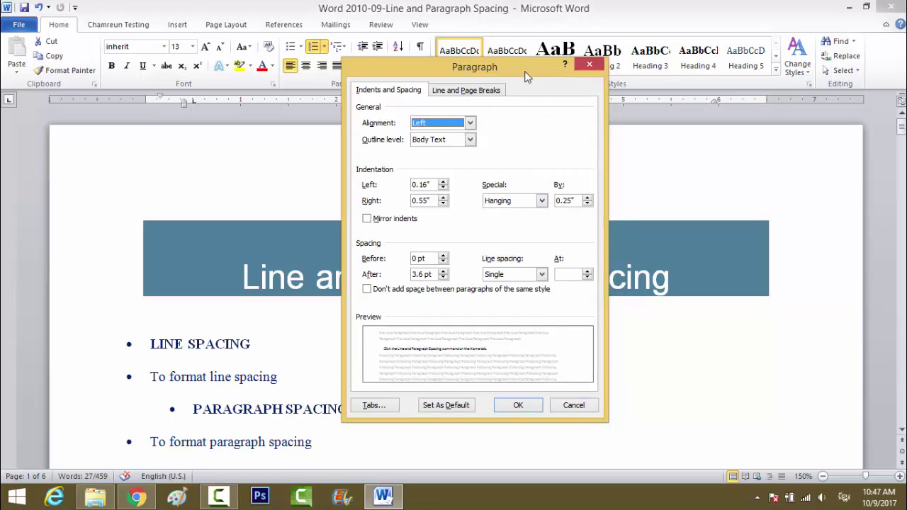
{"action": "mouse_move", "coordinate": [533, 68]}
{"action": "left_mouse_down"}
{"action": "mouse_move", "coordinate": [629, 74]}
{"action": "mouse_move", "coordinate": [621, 79]}
{"action": "left_mouse_up"}
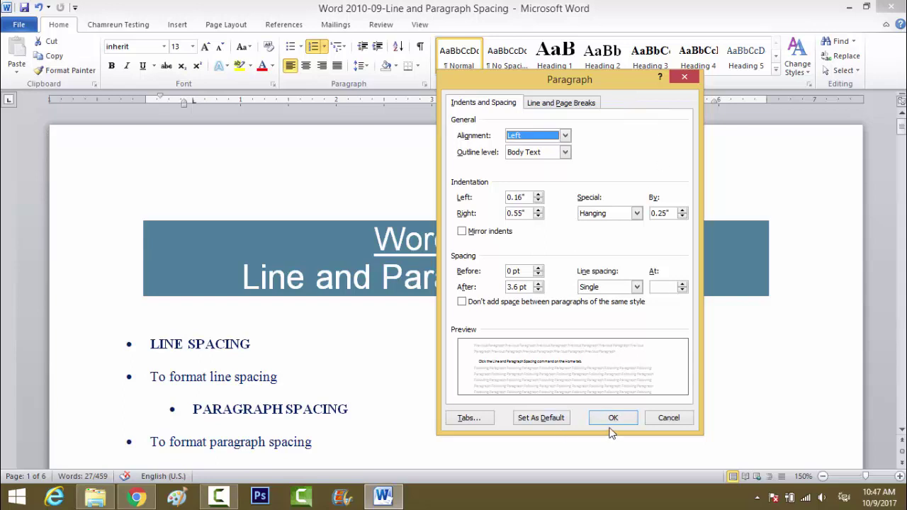
{"action": "left_click", "coordinate": [669, 418]}
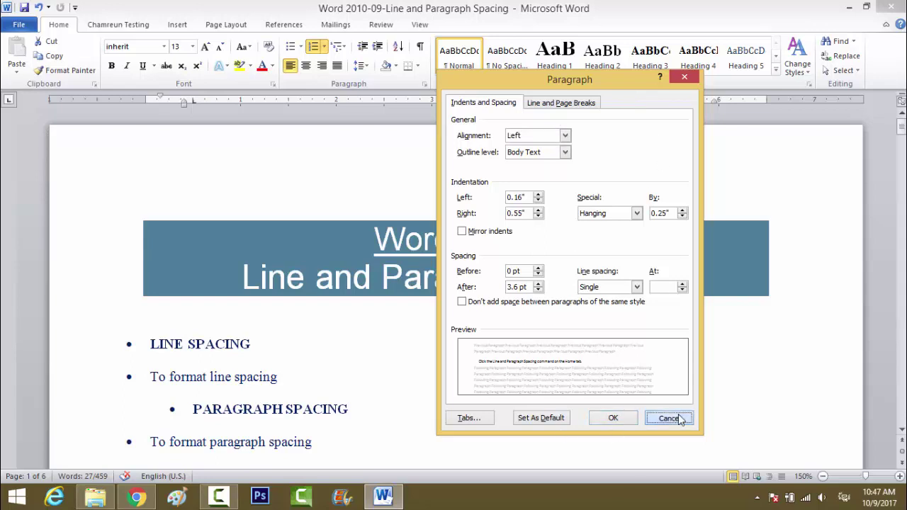
{"action": "left_click", "coordinate": [233, 497]}
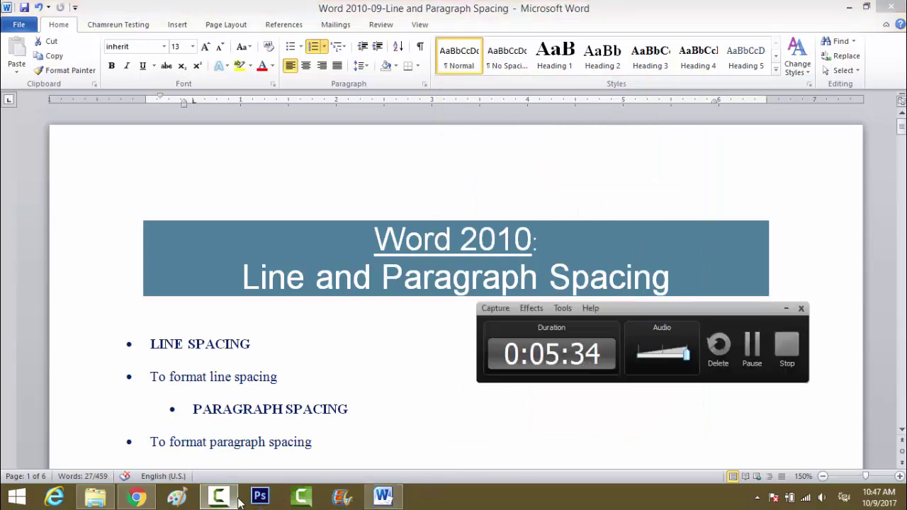